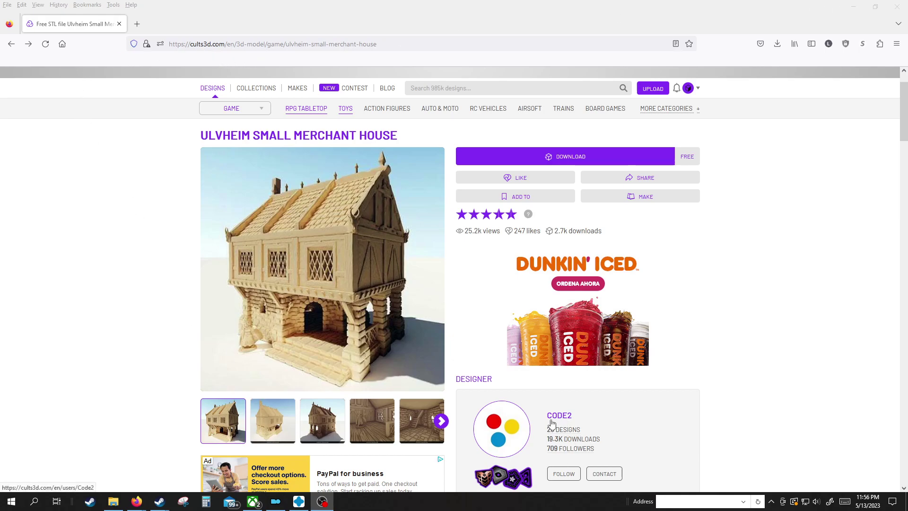
# Minimize the Cults3D browser window to reveal the 'alternate prints' folder over CHITUBOX
pyautogui.click(849, 8)
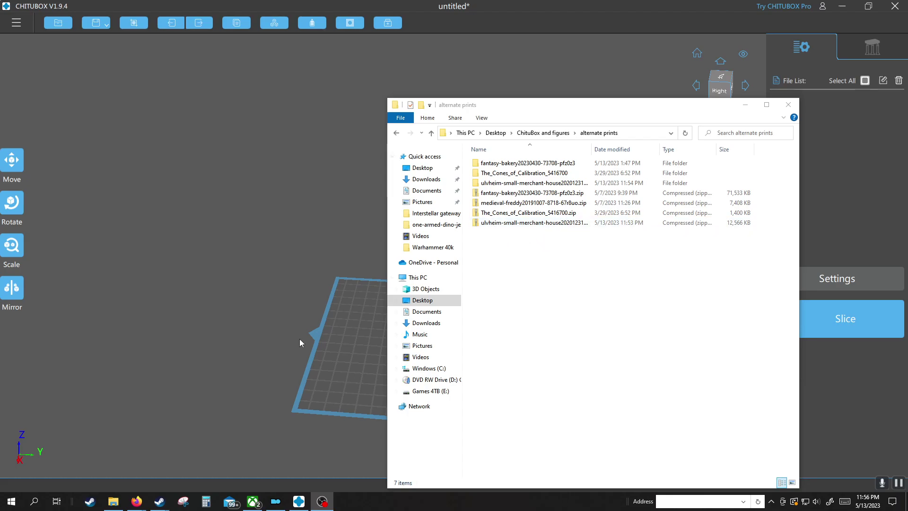
# Go to the 'alternate prints' folder under the ChituBox and figures folder
pyautogui.click(527, 134)
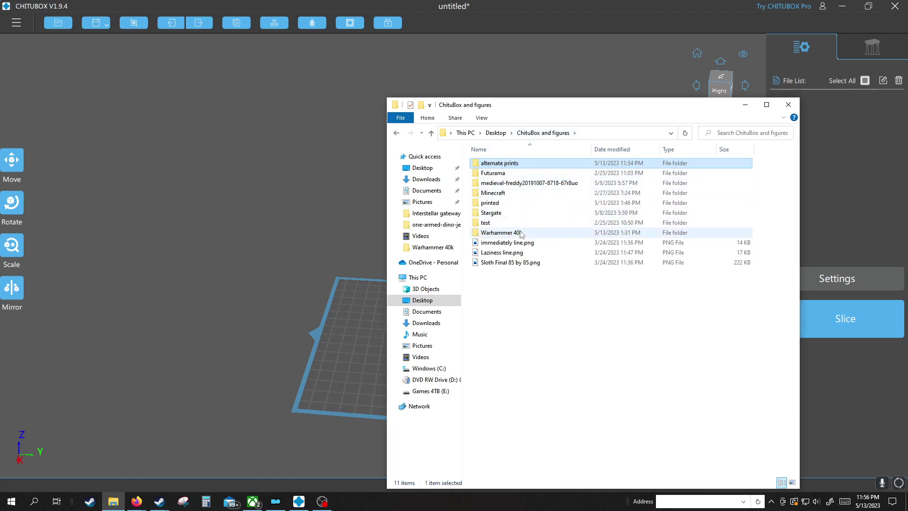
pyautogui.doubleClick(512, 203)
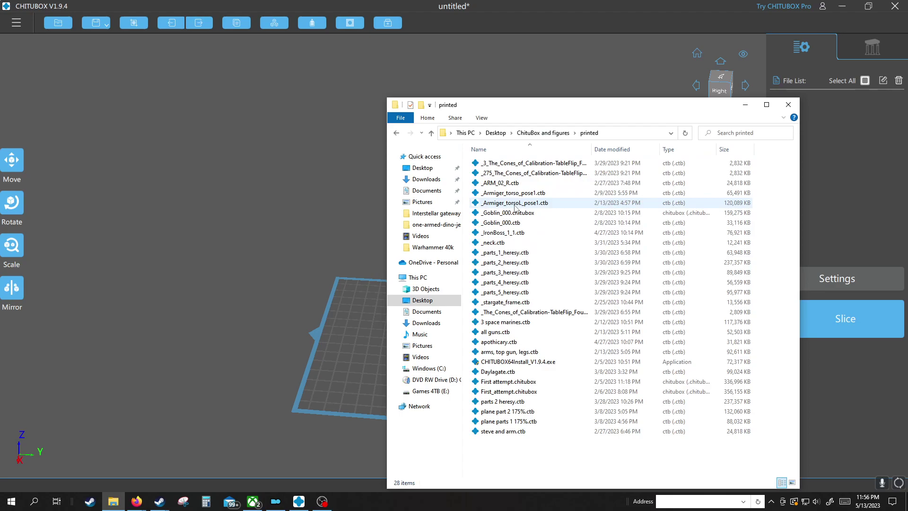
pyautogui.click(397, 134)
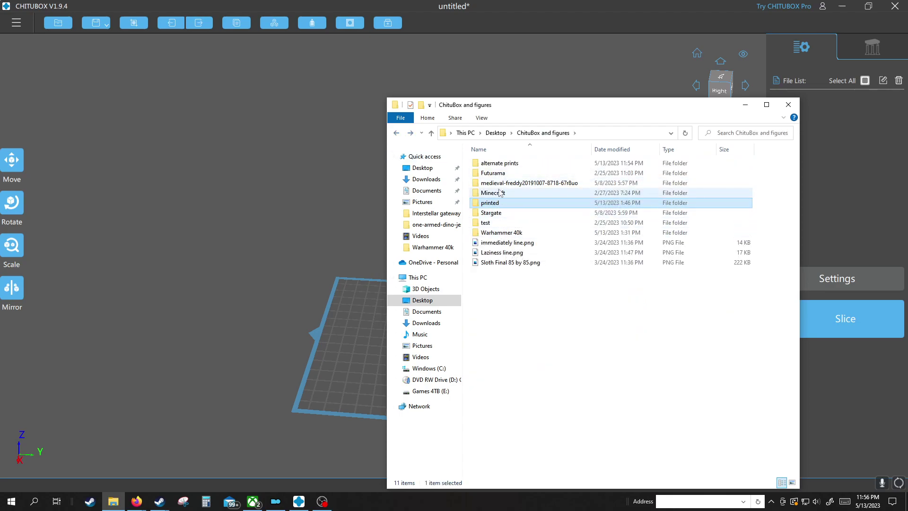
pyautogui.doubleClick(497, 164)
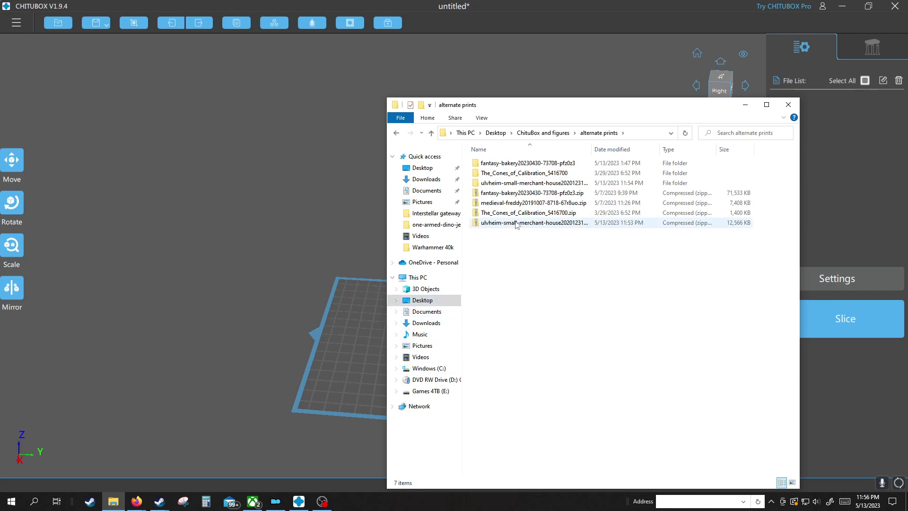
# Open the extracted ulvheim > Code2 > ulvheim-small-merchant-house folder holding the three STL files
pyautogui.rightClick(500, 224)
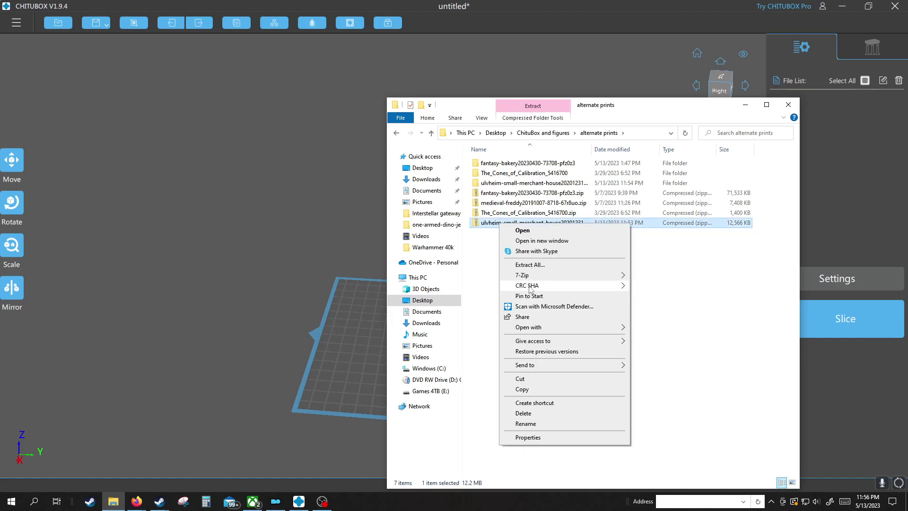
pyautogui.click(494, 274)
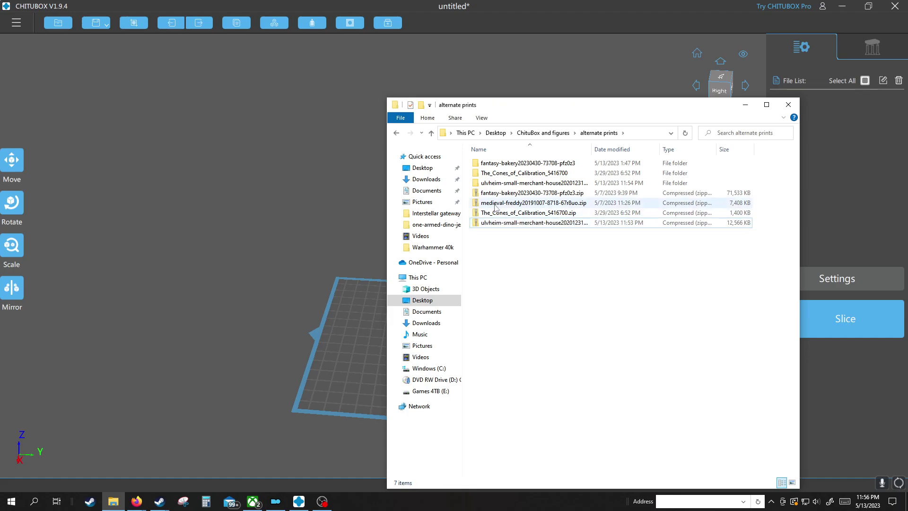
pyautogui.doubleClick(495, 185)
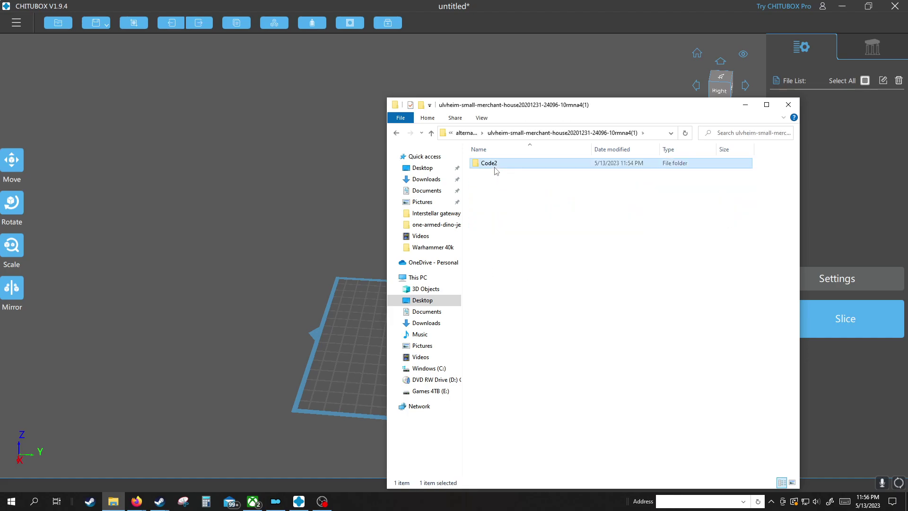
pyautogui.doubleClick(495, 167)
pyautogui.doubleClick(496, 164)
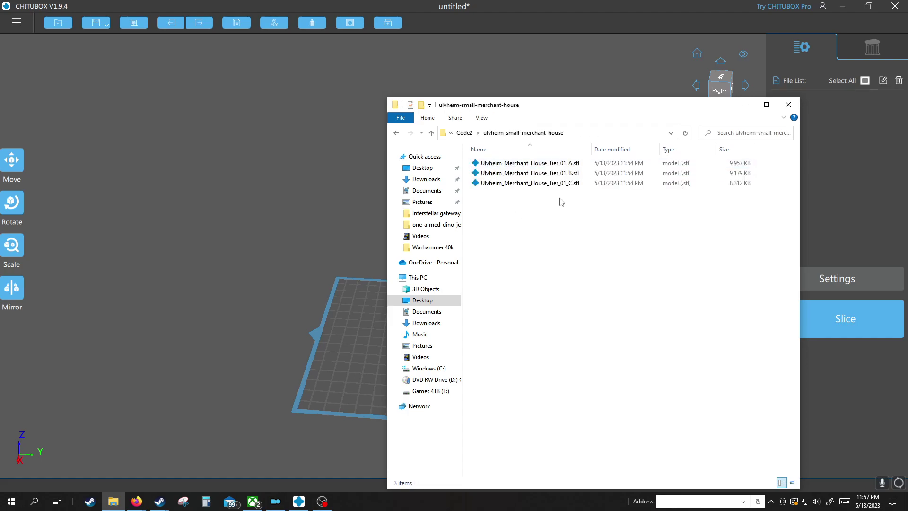
# Drag the three Ulvheim_Merchant_House_Tier_01 STL files (A, B, C) into CHITUBOX
pyautogui.moveTo(559, 210); pyautogui.dragTo(233, 206)
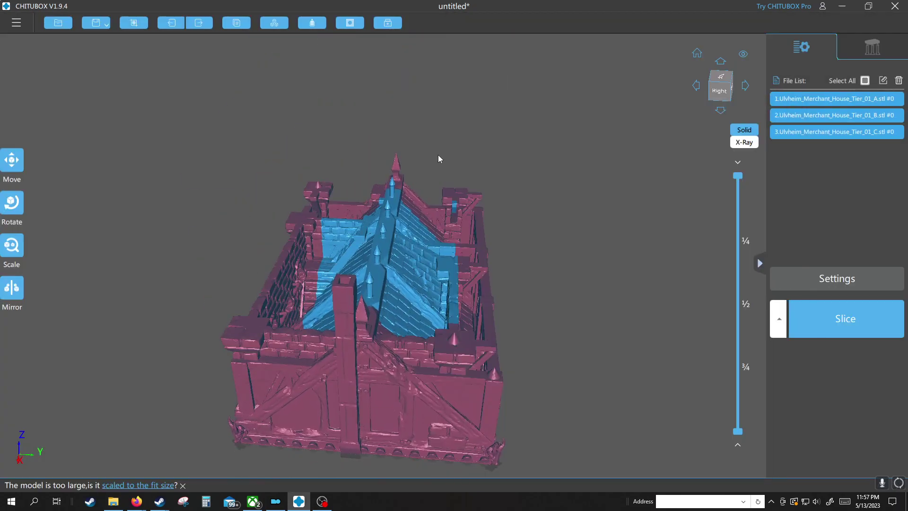
pyautogui.moveTo(438, 158); pyautogui.dragTo(421, 151)
pyautogui.click(865, 81)
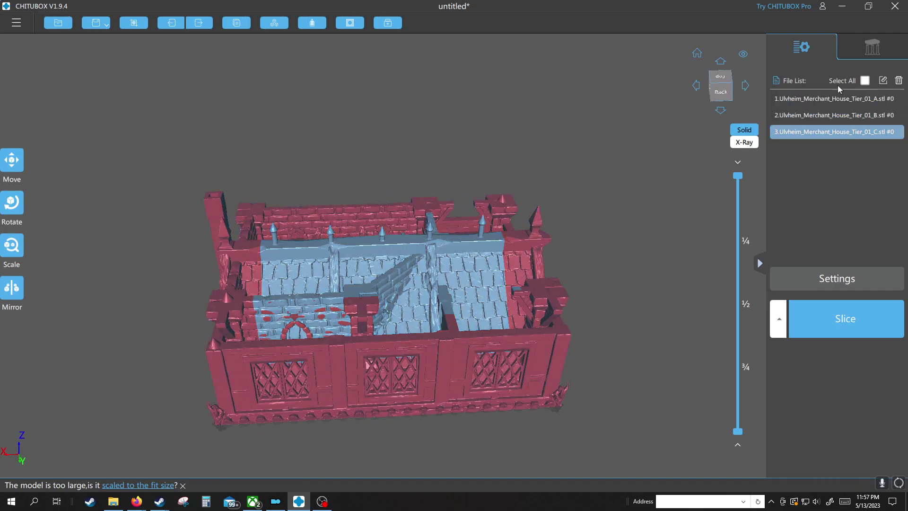
# Move roof part C right, part B upper left, and part A forward
pyautogui.moveTo(479, 243); pyautogui.dragTo(665, 159)
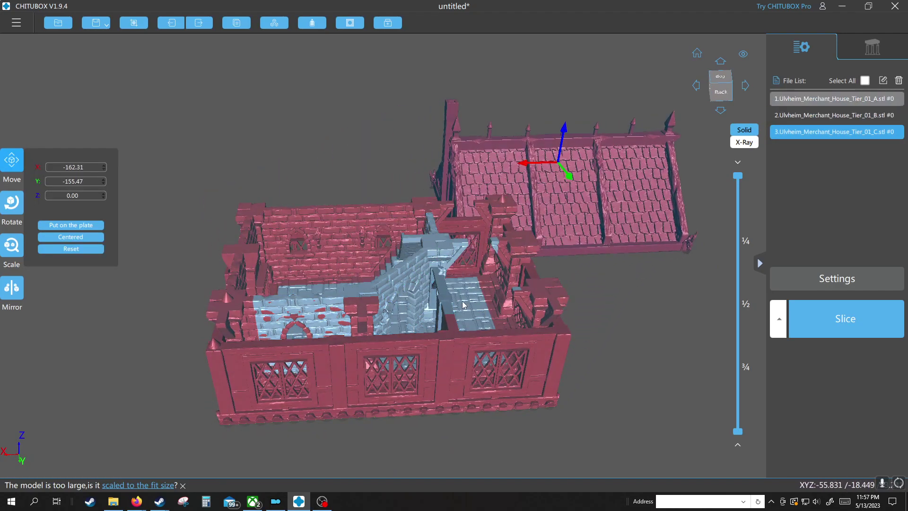
pyautogui.moveTo(426, 331); pyautogui.dragTo(321, 204)
pyautogui.moveTo(320, 245); pyautogui.dragTo(156, 338)
pyautogui.click(449, 393)
pyautogui.moveTo(571, 358); pyautogui.dragTo(514, 341)
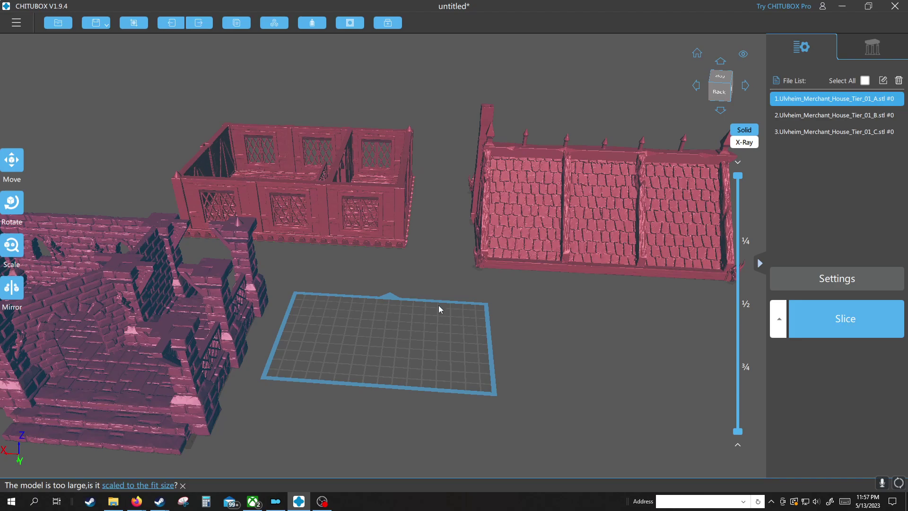
pyautogui.moveTo(299, 300); pyautogui.dragTo(369, 318)
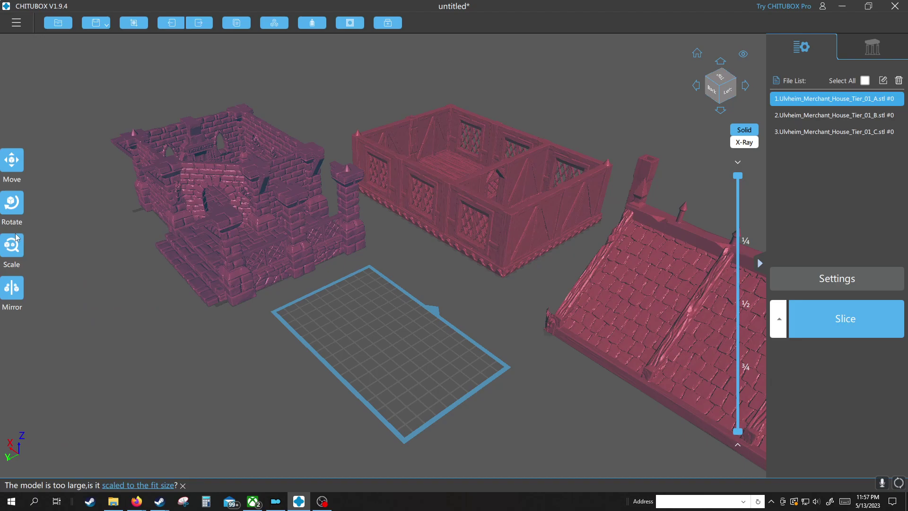
# Scale all three merchant house parts to 60%
pyautogui.hotkey('ctrl', 'a')
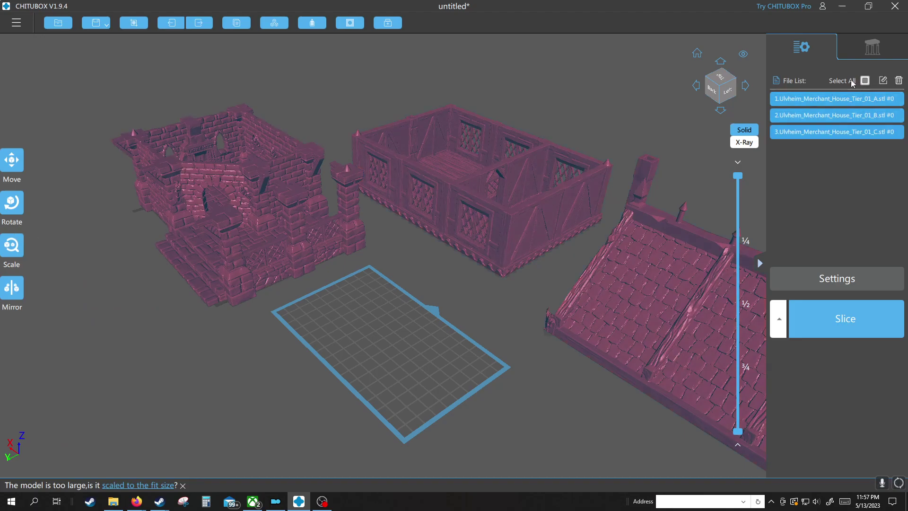
pyautogui.click(12, 246)
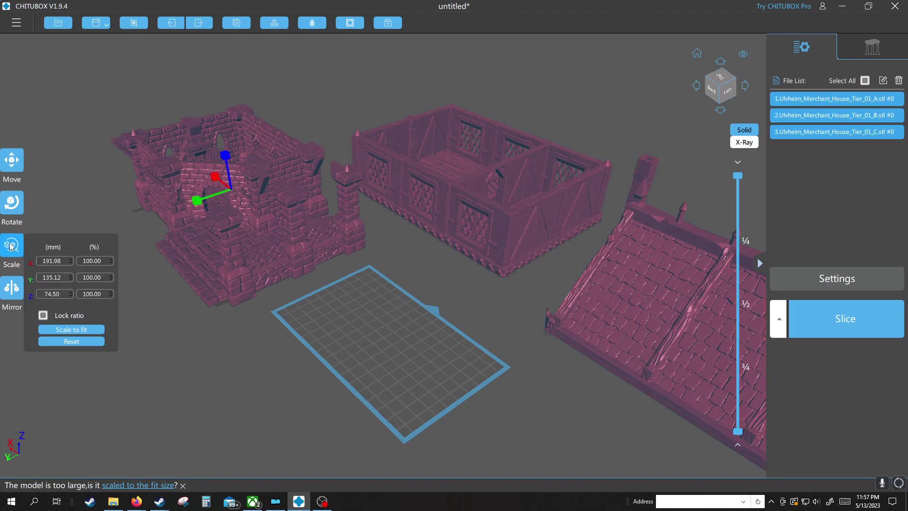
pyautogui.moveTo(84, 260); pyautogui.dragTo(95, 261)
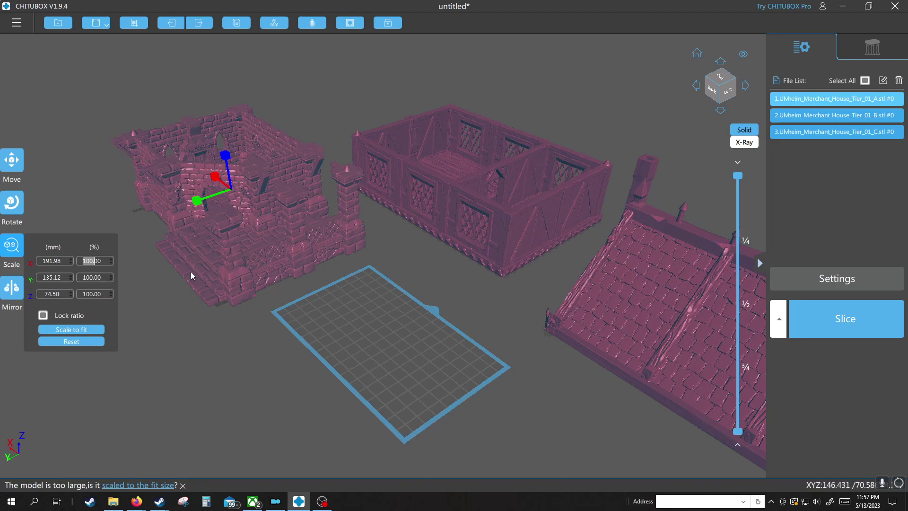
pyautogui.write('60.')
pyautogui.press('Return')
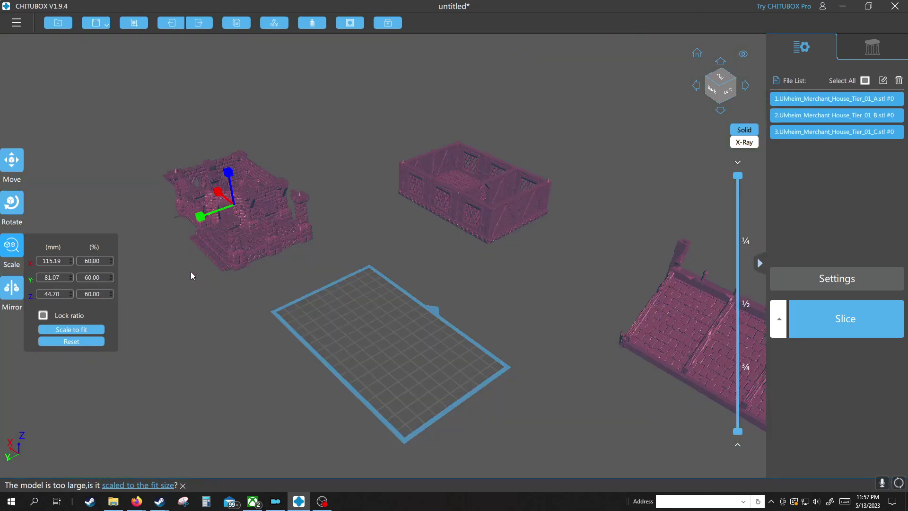
pyautogui.click(198, 285)
# Place part A centered on the build plate, leaving B and C off it
pyautogui.moveTo(231, 249); pyautogui.dragTo(408, 390)
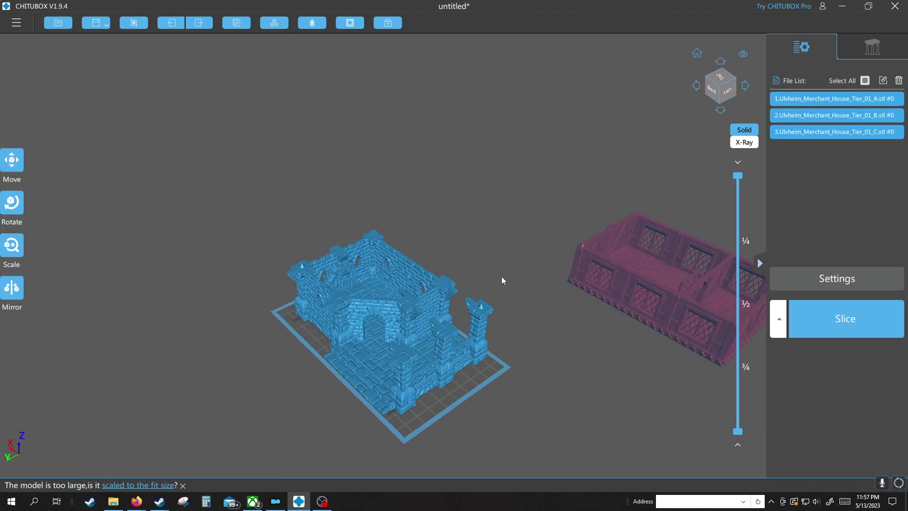
pyautogui.moveTo(503, 282); pyautogui.dragTo(699, 178)
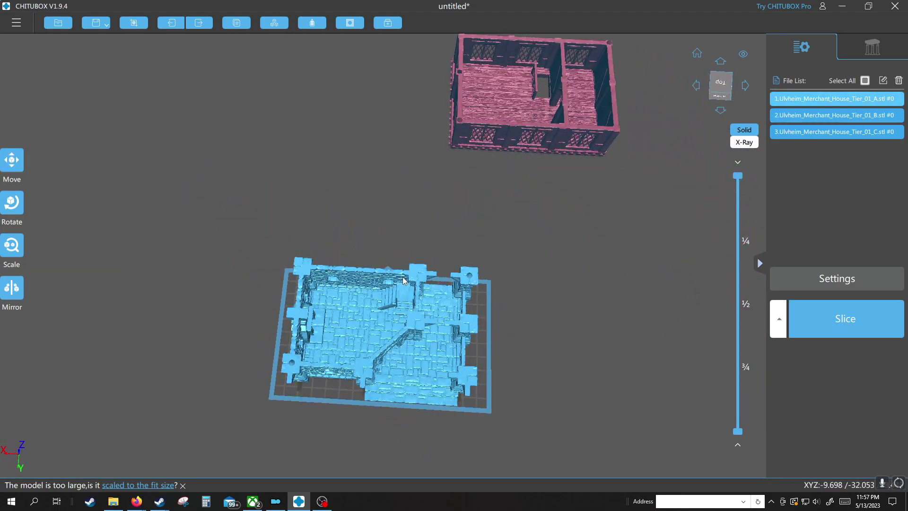
pyautogui.moveTo(368, 329); pyautogui.dragTo(69, 289)
pyautogui.click(376, 220)
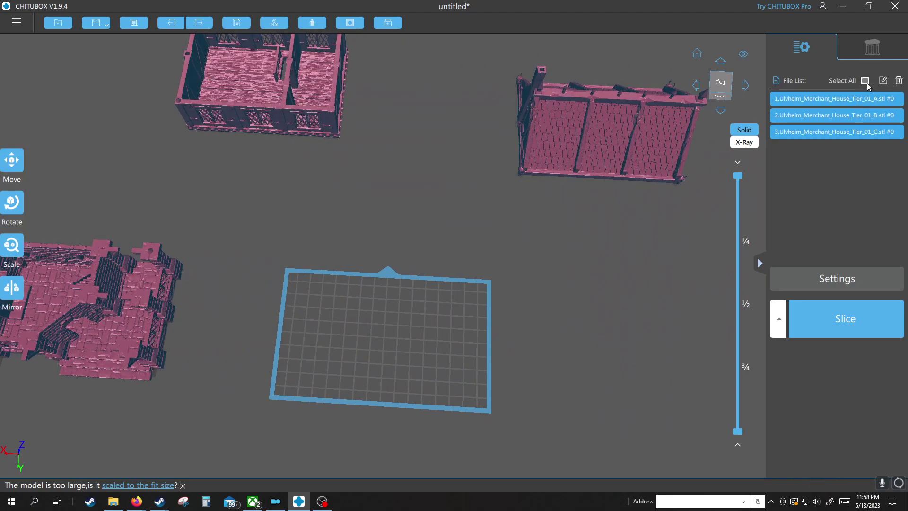
pyautogui.moveTo(87, 367); pyautogui.dragTo(386, 389)
pyautogui.moveTo(611, 395)
pyautogui.mouseDown()
pyautogui.moveTo(512, 348)
pyautogui.moveTo(507, 337)
pyautogui.moveTo(617, 351)
pyautogui.moveTo(617, 383)
pyautogui.mouseUp()
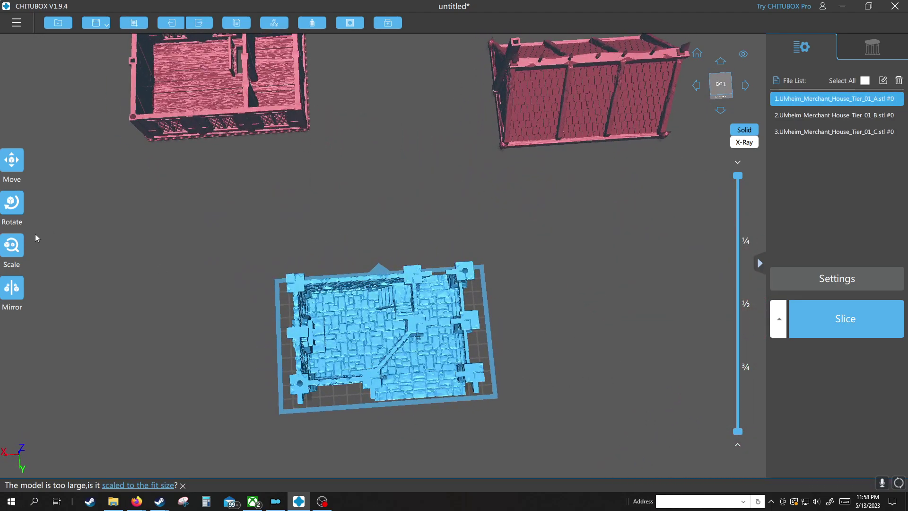
# Try rotating part A around its vertical Z axis
pyautogui.click(11, 245)
pyautogui.moveTo(448, 332); pyautogui.dragTo(497, 313)
pyautogui.click(12, 202)
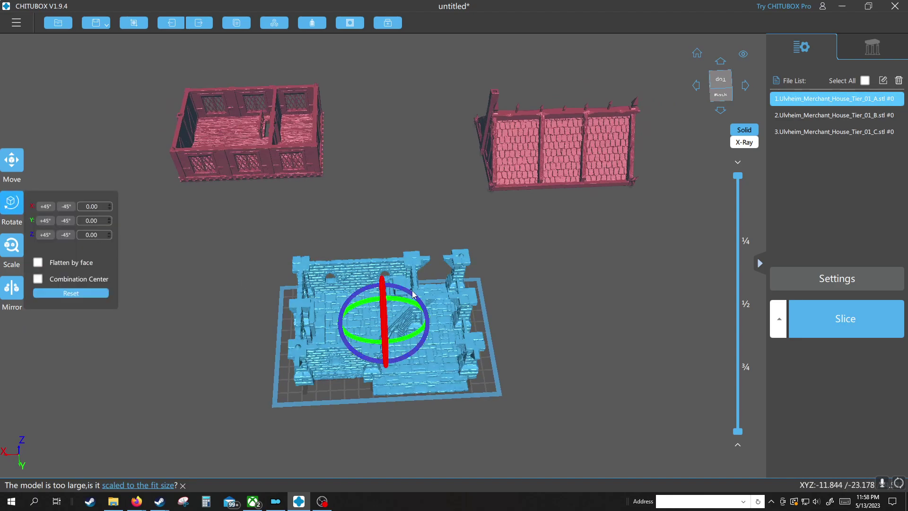
pyautogui.moveTo(412, 293); pyautogui.dragTo(383, 326)
pyautogui.moveTo(530, 344); pyautogui.dragTo(489, 315)
# Reset part A's rotation and nudge it to X -1.21, Y 1.15, Z 0.00
pyautogui.click(383, 294)
pyautogui.click(435, 295)
pyautogui.click(12, 202)
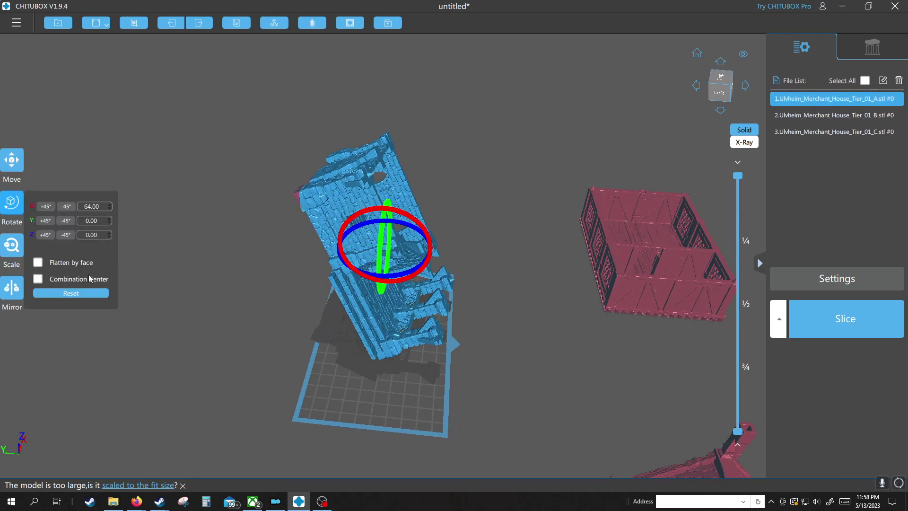
pyautogui.click(61, 294)
pyautogui.moveTo(213, 308); pyautogui.dragTo(614, 326)
pyautogui.click(309, 311)
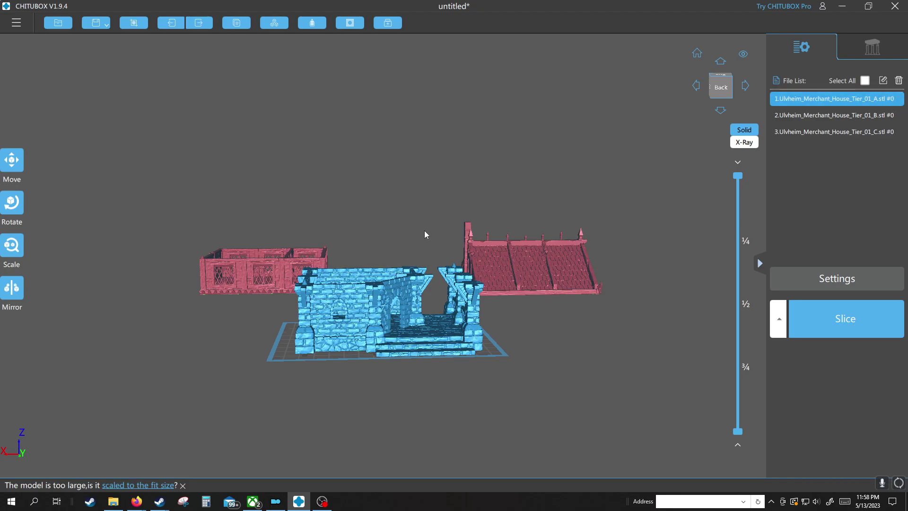
pyautogui.moveTo(424, 230); pyautogui.dragTo(412, 255)
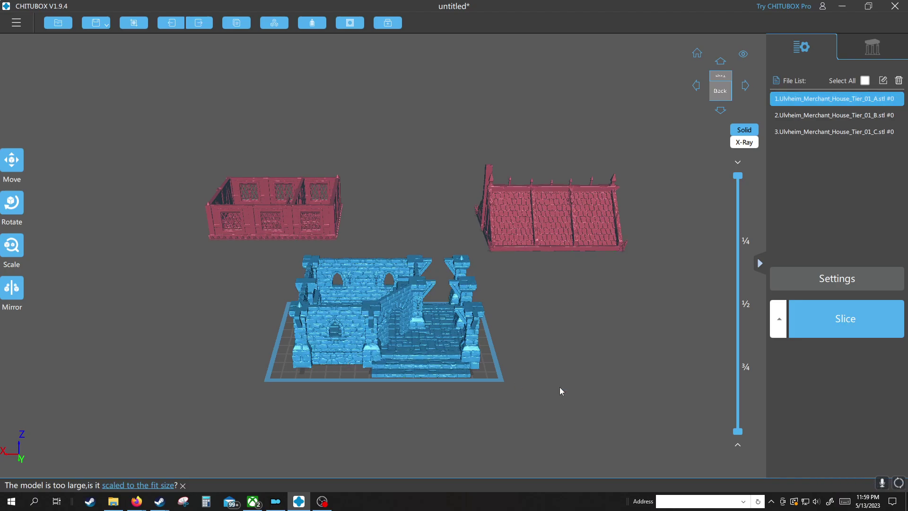
pyautogui.moveTo(556, 351); pyautogui.dragTo(470, 335)
pyautogui.moveTo(370, 379); pyautogui.dragTo(455, 370)
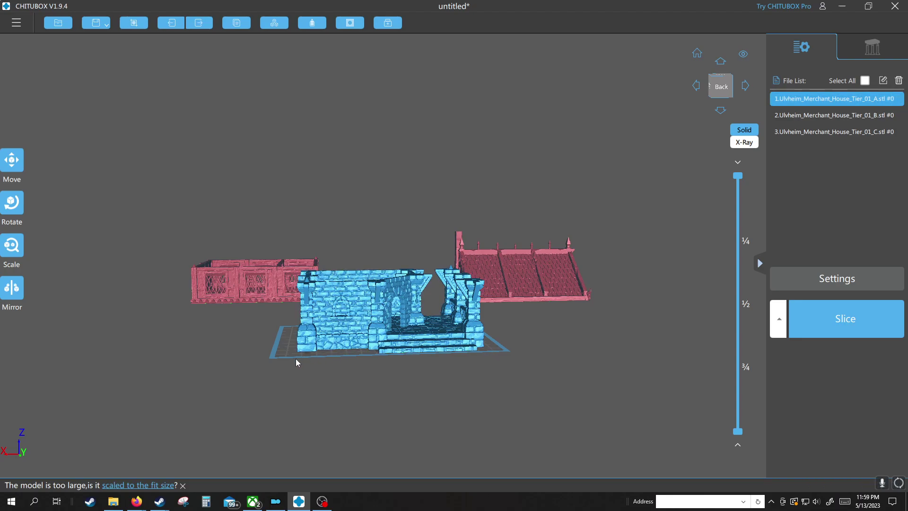
pyautogui.moveTo(285, 369); pyautogui.dragTo(391, 391)
# Tilt part A around its X axis and shift it slightly on the plate
pyautogui.press('r')
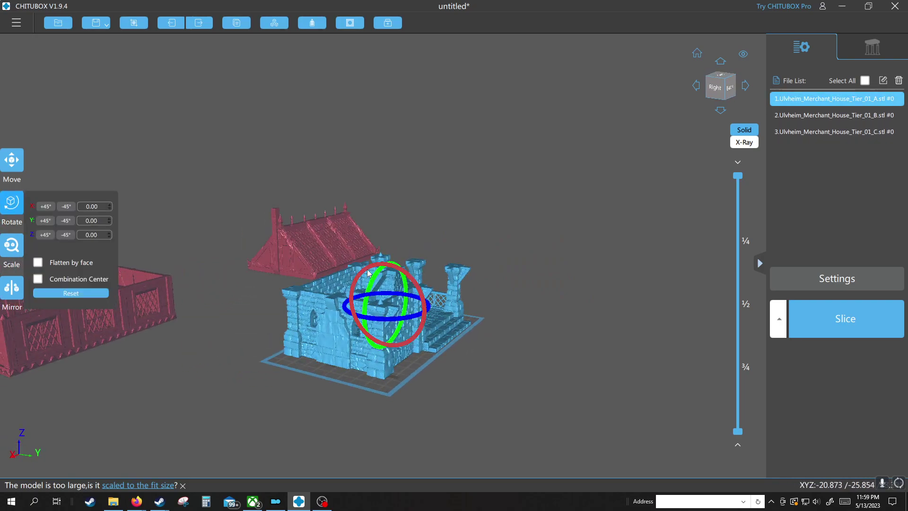
pyautogui.moveTo(363, 271); pyautogui.dragTo(376, 264)
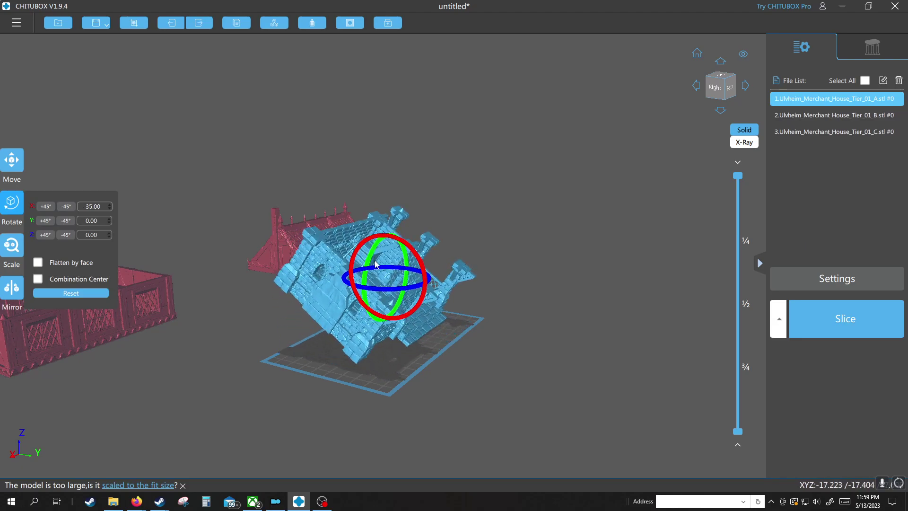
pyautogui.moveTo(254, 313); pyautogui.dragTo(372, 286)
pyautogui.click(359, 289)
# Tilt part A further to -46 degrees above the build plate
pyautogui.moveTo(517, 316); pyautogui.dragTo(501, 331)
pyautogui.click(402, 313)
pyautogui.click(519, 324)
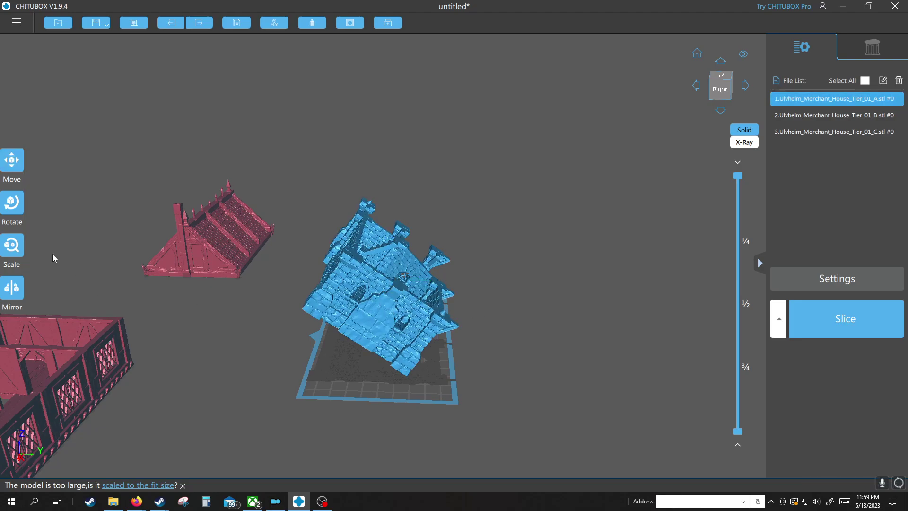
pyautogui.click(16, 208)
pyautogui.moveTo(387, 235); pyautogui.dragTo(382, 247)
pyautogui.moveTo(473, 264); pyautogui.dragTo(503, 256)
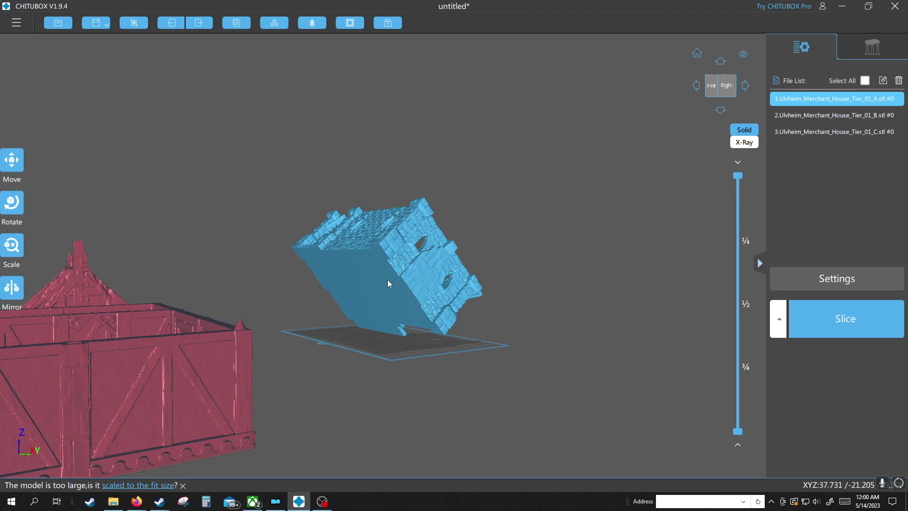
# Select the tilted part A and orbit around it to check it from several angles
pyautogui.click(372, 295)
pyautogui.moveTo(349, 272); pyautogui.dragTo(504, 329)
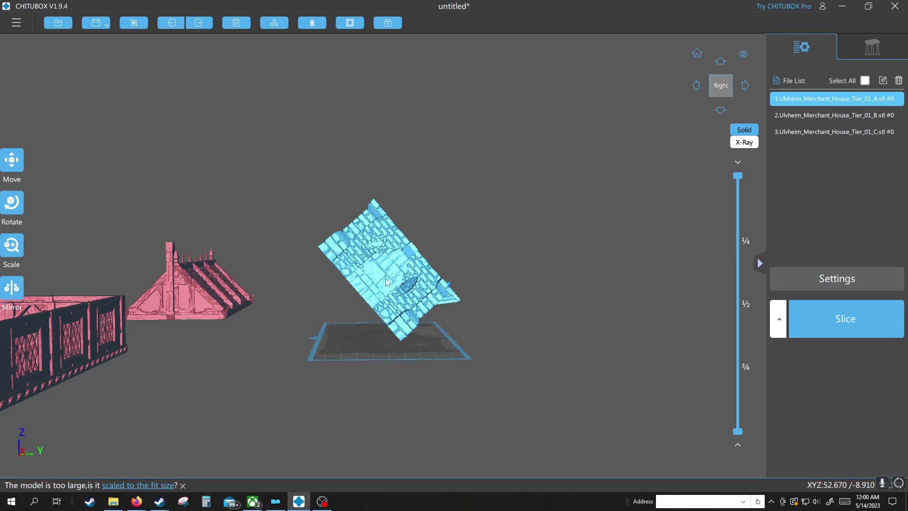
pyautogui.moveTo(486, 278)
pyautogui.mouseDown(button='right')
pyautogui.moveTo(465, 292)
pyautogui.moveTo(488, 351)
pyautogui.moveTo(483, 277)
pyautogui.mouseUp(button='right')
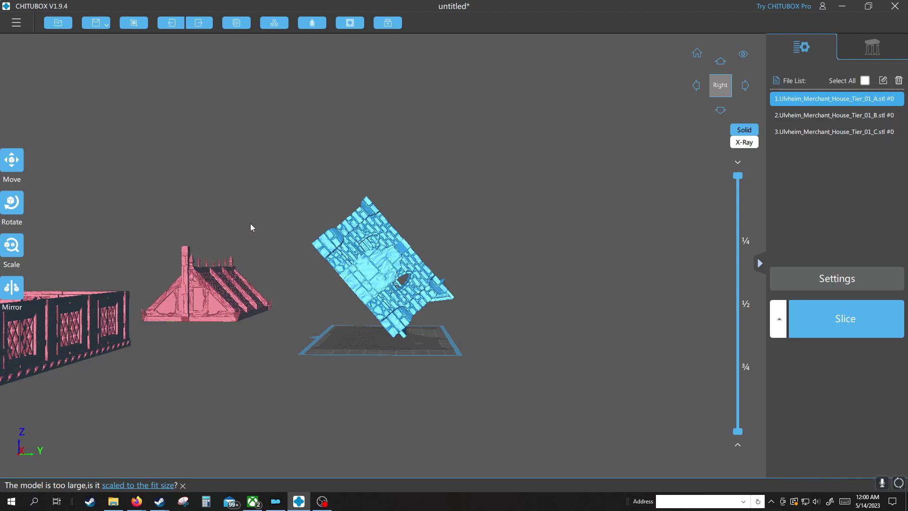
pyautogui.moveTo(303, 270); pyautogui.dragTo(142, 309, button='right')
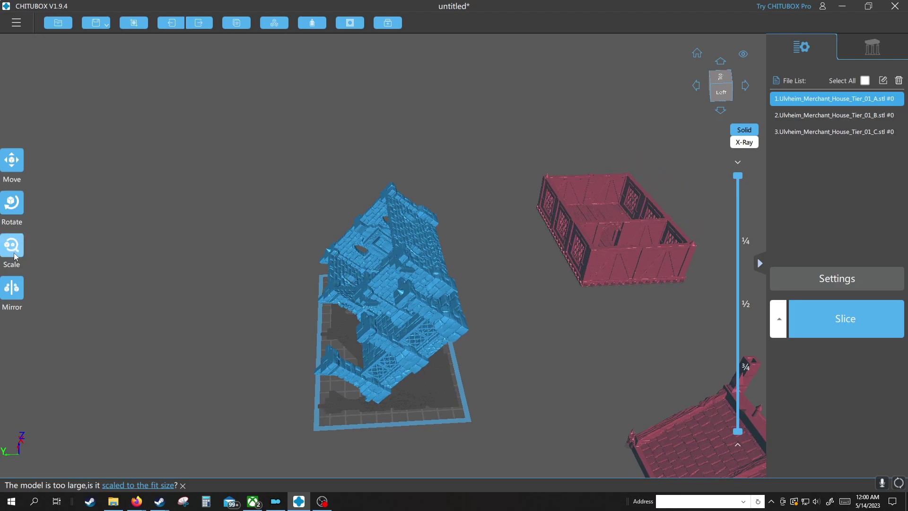
# Select all three parts and set their scale to 55% with ratio locked
pyautogui.click(864, 82)
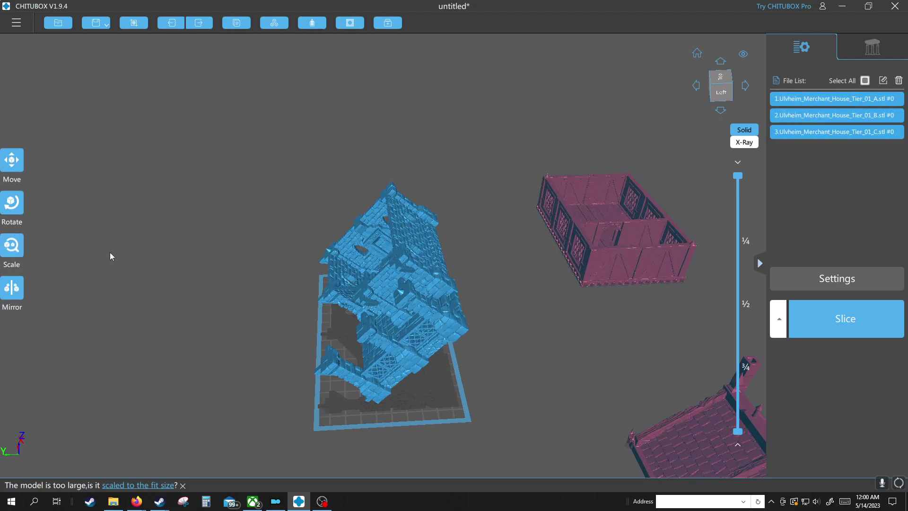
pyautogui.click(19, 250)
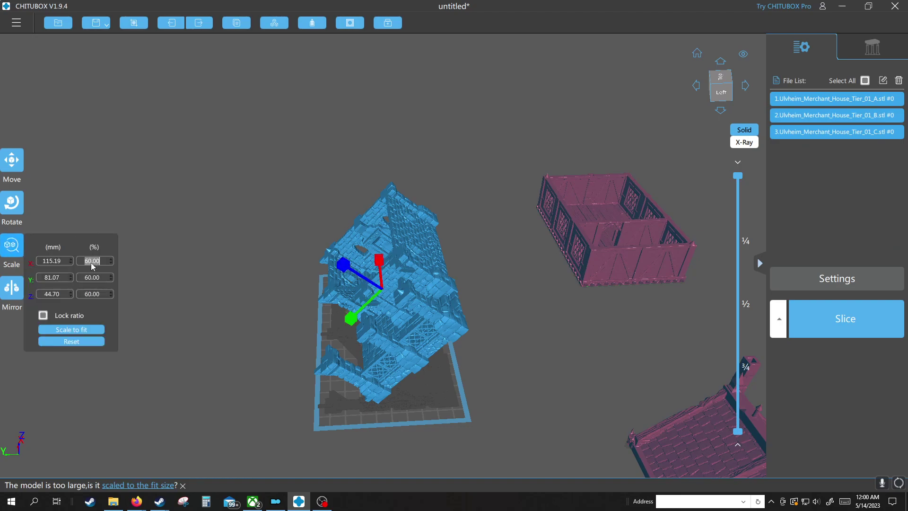
pyautogui.write('55')
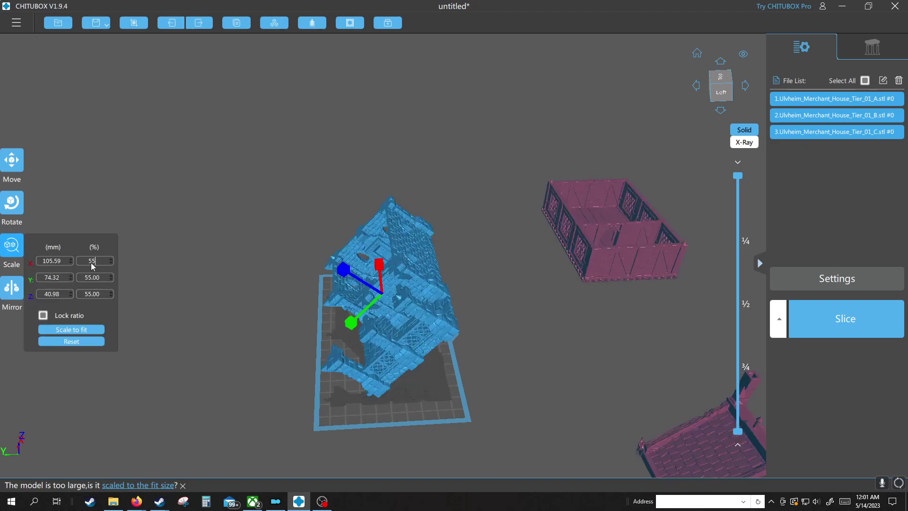
pyautogui.click(212, 292)
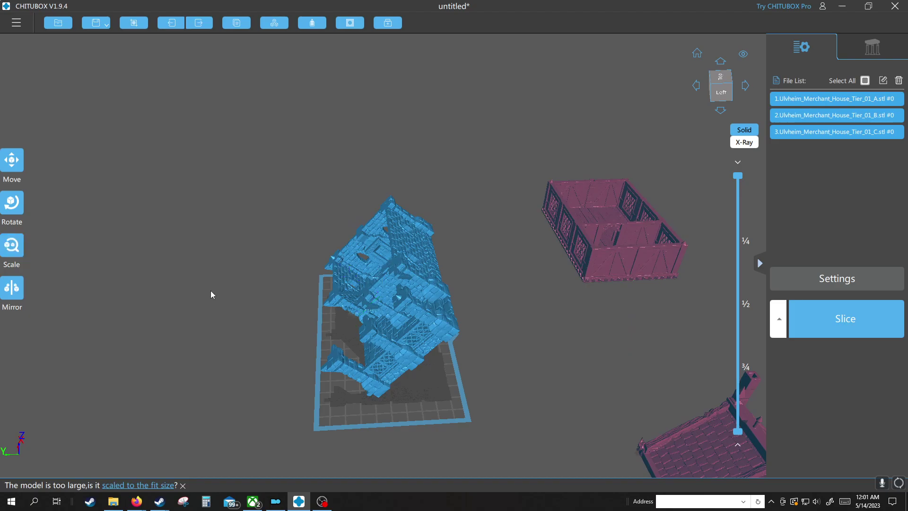
pyautogui.moveTo(212, 292)
pyautogui.mouseDown()
pyautogui.moveTo(228, 311)
pyautogui.moveTo(200, 294)
pyautogui.moveTo(204, 275)
pyautogui.moveTo(222, 283)
pyautogui.moveTo(223, 324)
pyautogui.moveTo(205, 307)
pyautogui.mouseUp()
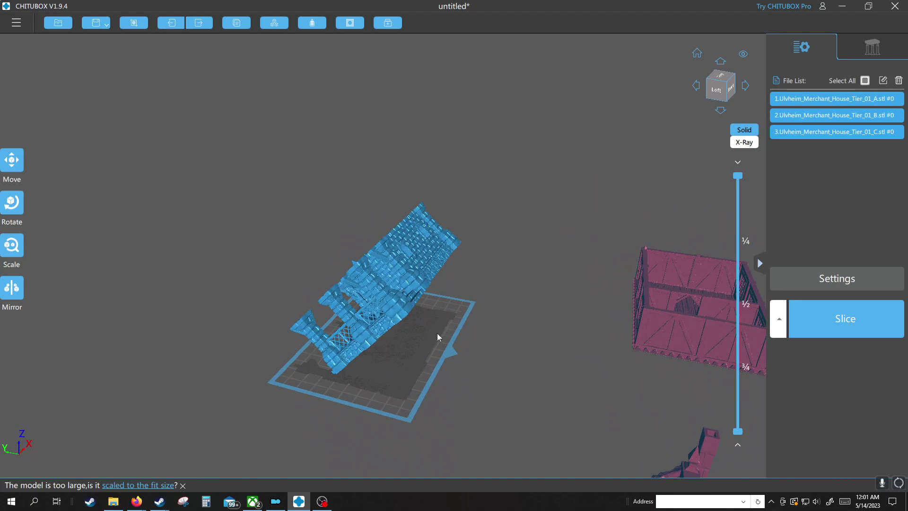
# Delete roof part C and then wall part B, keeping only tilted part A
pyautogui.moveTo(290, 374); pyautogui.dragTo(505, 366)
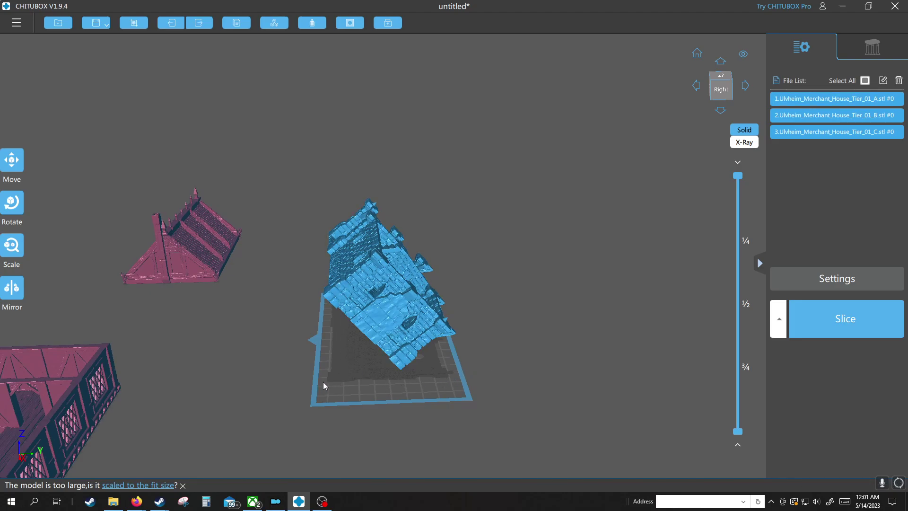
pyautogui.moveTo(444, 381); pyautogui.dragTo(483, 279)
pyautogui.moveTo(479, 165); pyautogui.dragTo(544, 198)
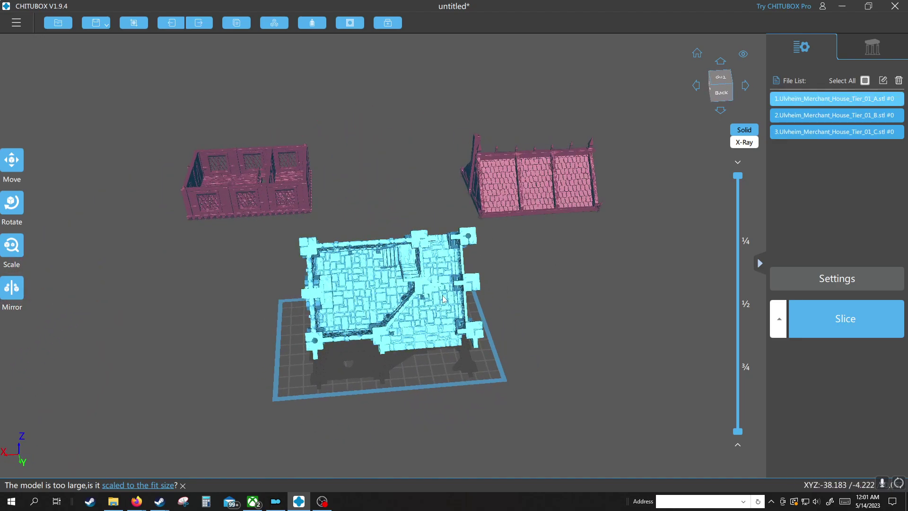
pyautogui.click(864, 80)
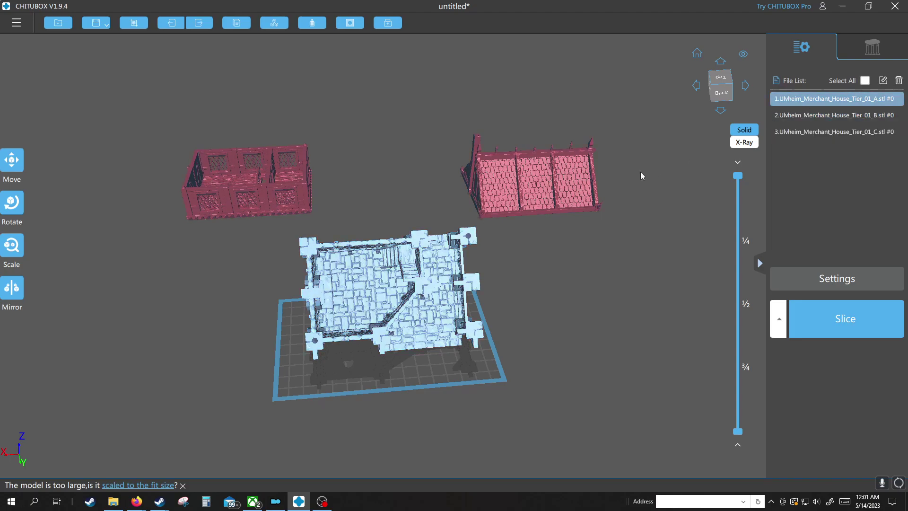
pyautogui.click(580, 203)
pyautogui.press('Delete')
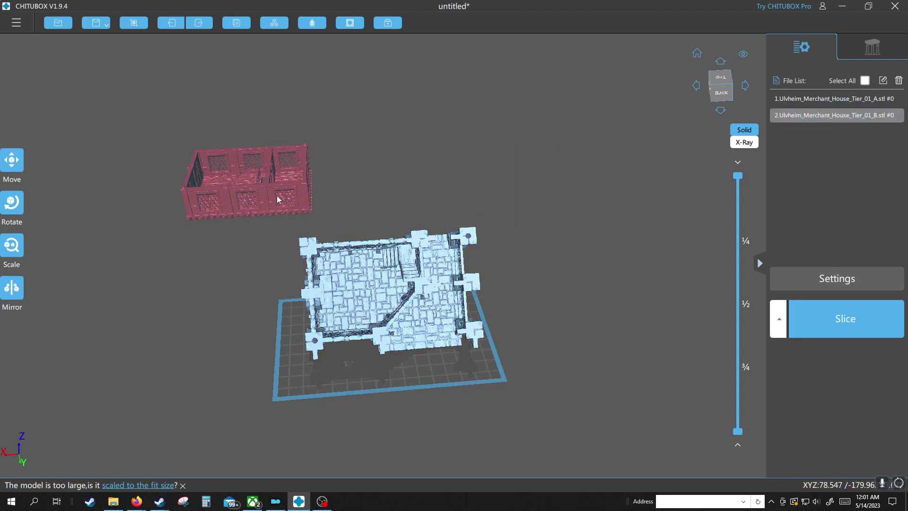
pyautogui.click(277, 195)
pyautogui.press('Delete')
pyautogui.moveTo(384, 183); pyautogui.dragTo(462, 174)
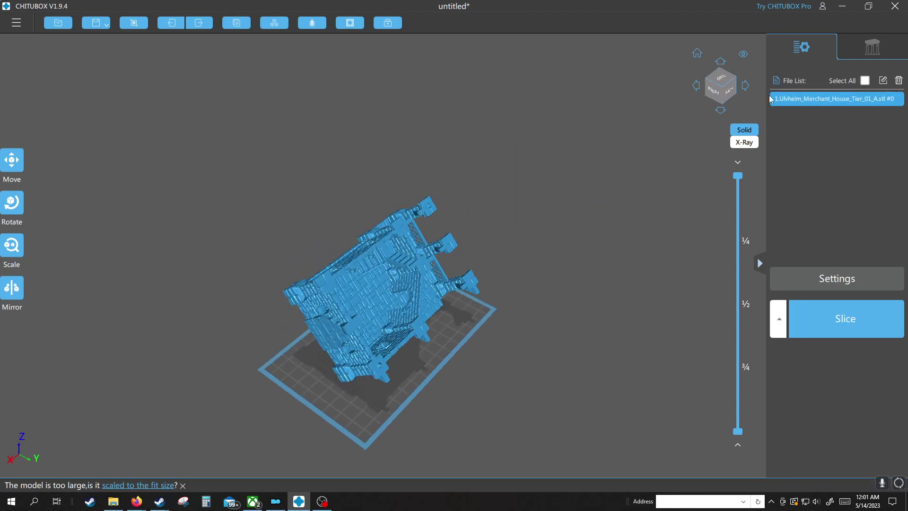
# Open the Support settings (Medium preset) and orbit around tilted part A from front and right
pyautogui.click(871, 47)
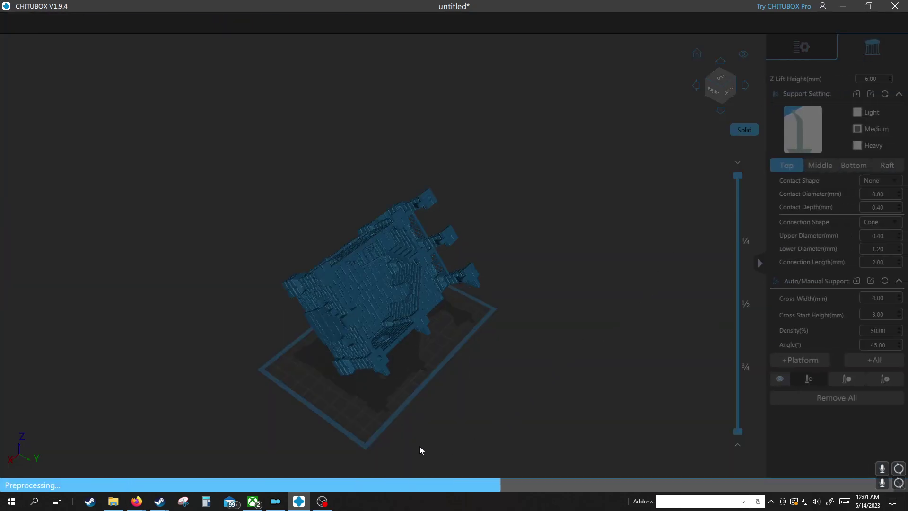
pyautogui.moveTo(267, 416); pyautogui.dragTo(260, 353)
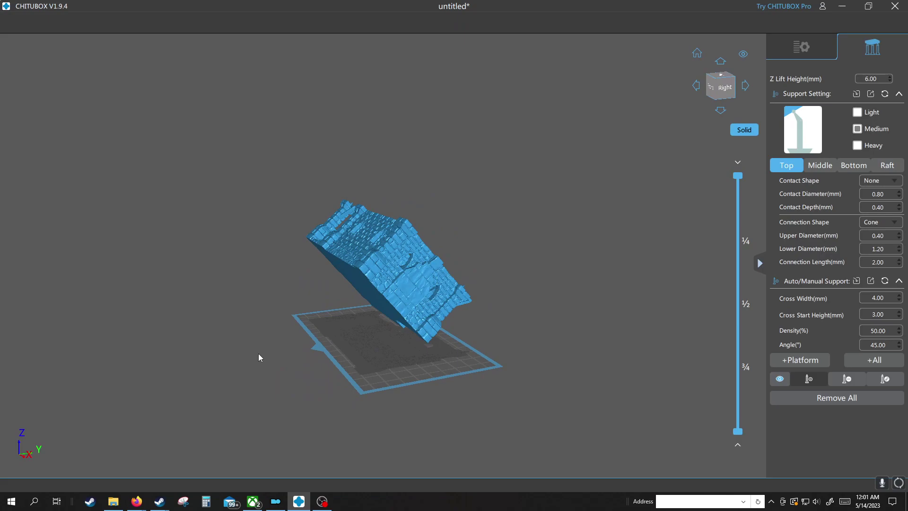
pyautogui.moveTo(314, 263); pyautogui.dragTo(353, 287)
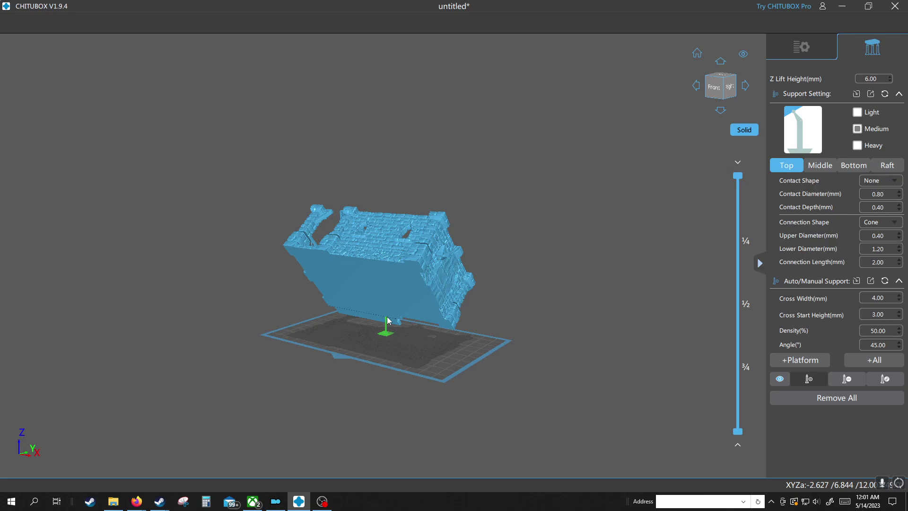
pyautogui.moveTo(500, 364); pyautogui.dragTo(433, 294)
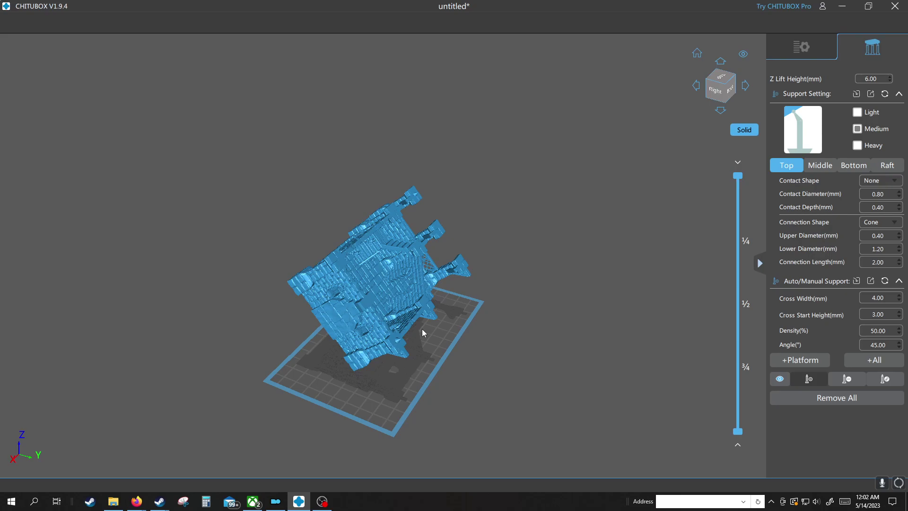
pyautogui.moveTo(391, 360); pyautogui.dragTo(428, 349, button='right')
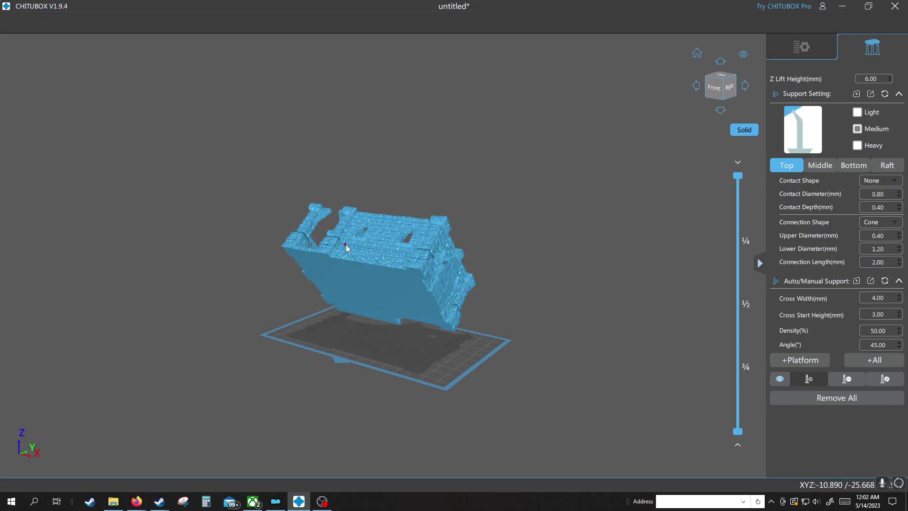
# Add Medium-preset supports from the build plate to part A and inspect them in Front view
pyautogui.click(798, 365)
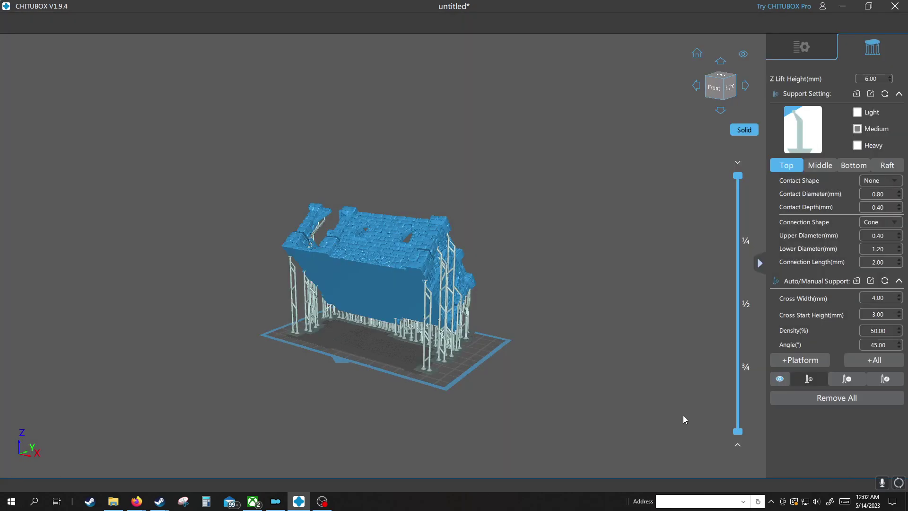
pyautogui.moveTo(684, 419); pyautogui.dragTo(533, 405)
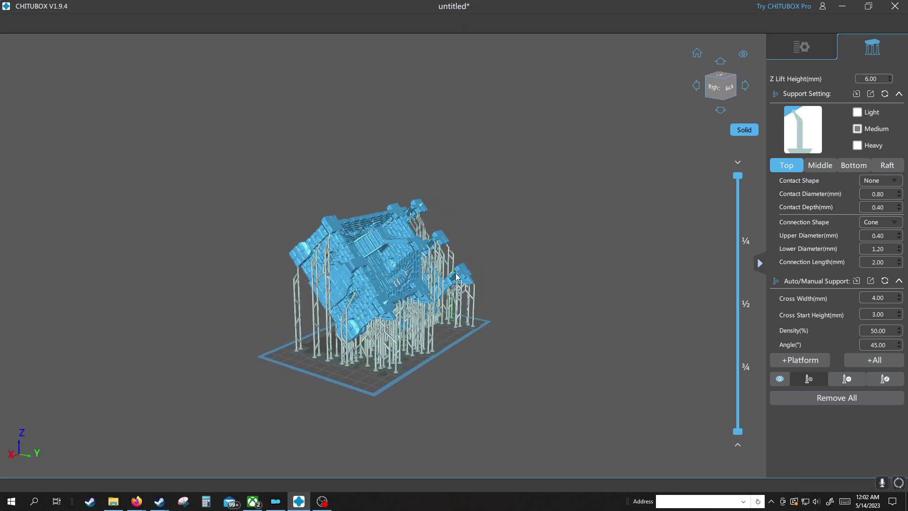
pyautogui.moveTo(457, 279); pyautogui.dragTo(549, 272)
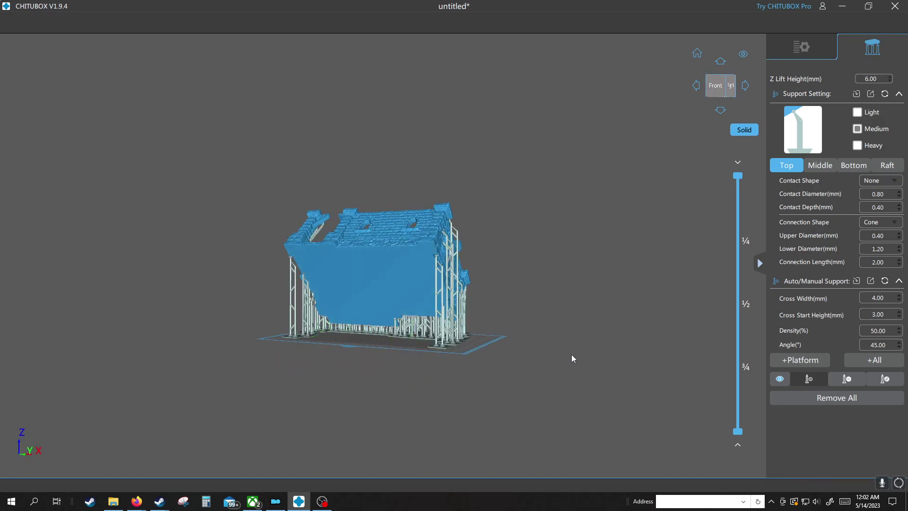
pyautogui.moveTo(572, 356); pyautogui.dragTo(324, 261)
pyautogui.press('1')
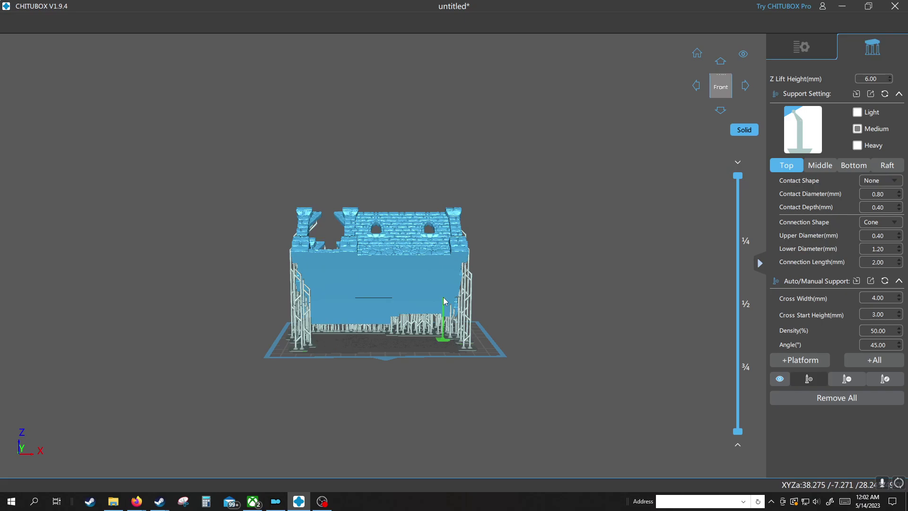
pyautogui.moveTo(507, 304); pyautogui.dragTo(542, 356, button='right')
pyautogui.press('1')
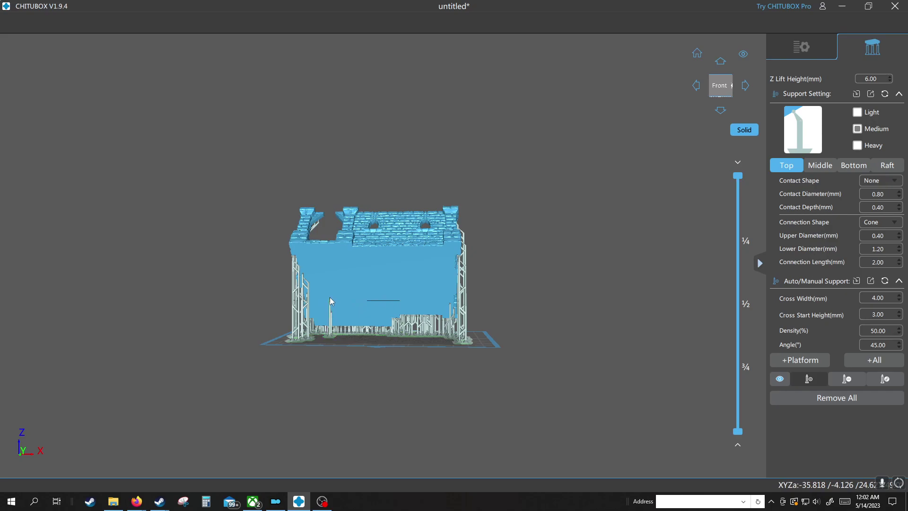
# Place seven manual support pillars under part A's front wall and underside
pyautogui.click(327, 276)
pyautogui.click(323, 259)
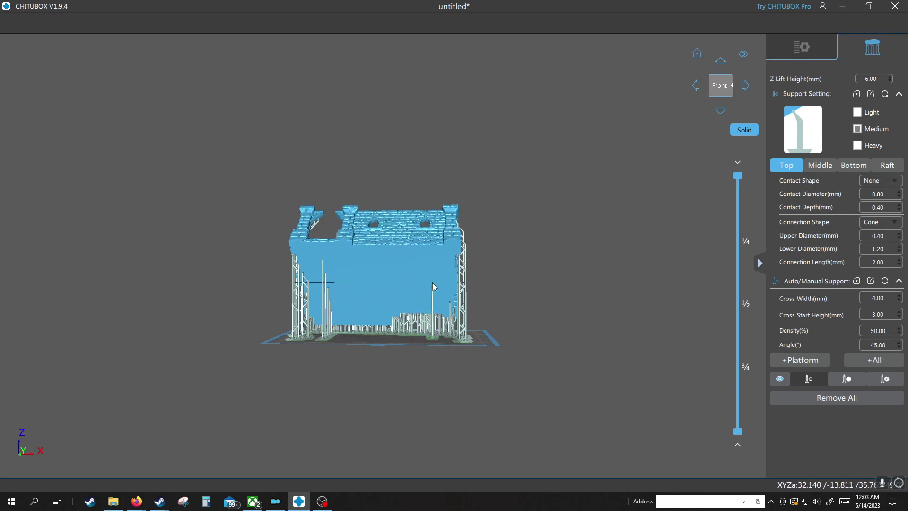
pyautogui.click(435, 260)
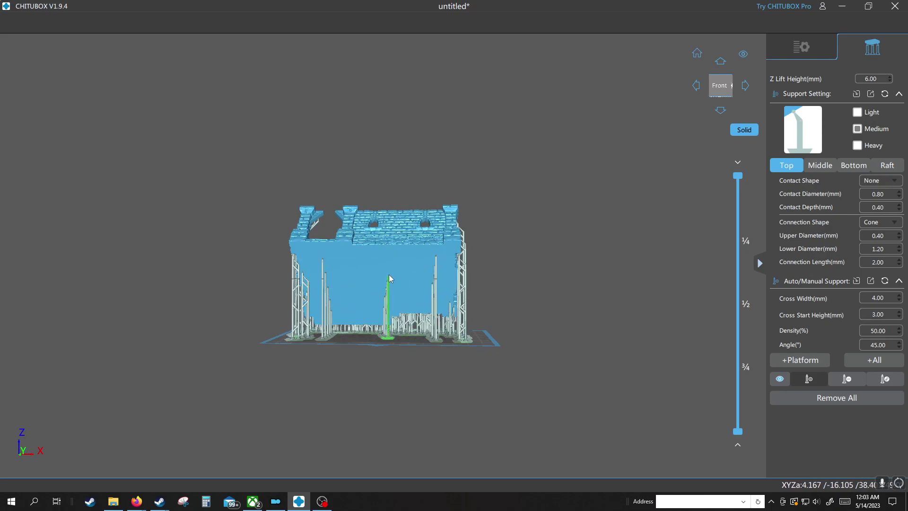
pyautogui.click(389, 273)
pyautogui.click(369, 311)
pyautogui.click(362, 303)
pyautogui.click(356, 282)
pyautogui.moveTo(578, 315); pyautogui.dragTo(424, 351)
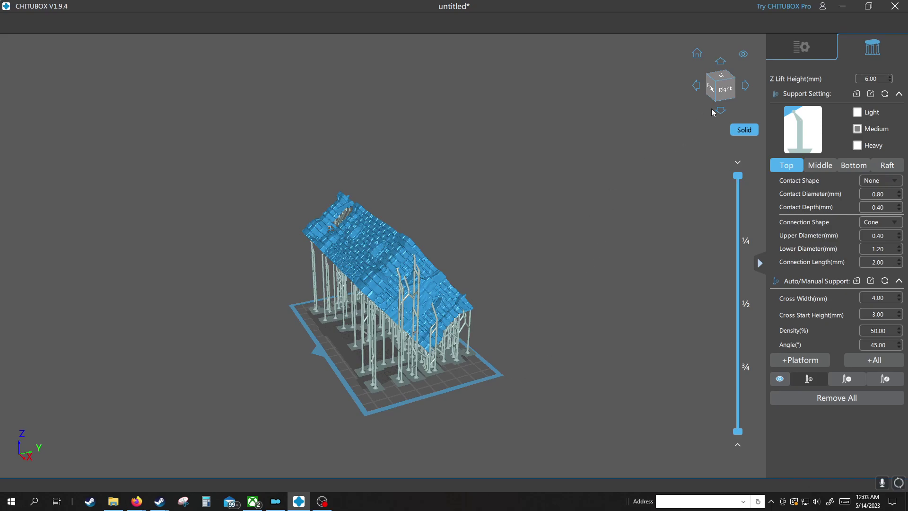
pyautogui.click(789, 48)
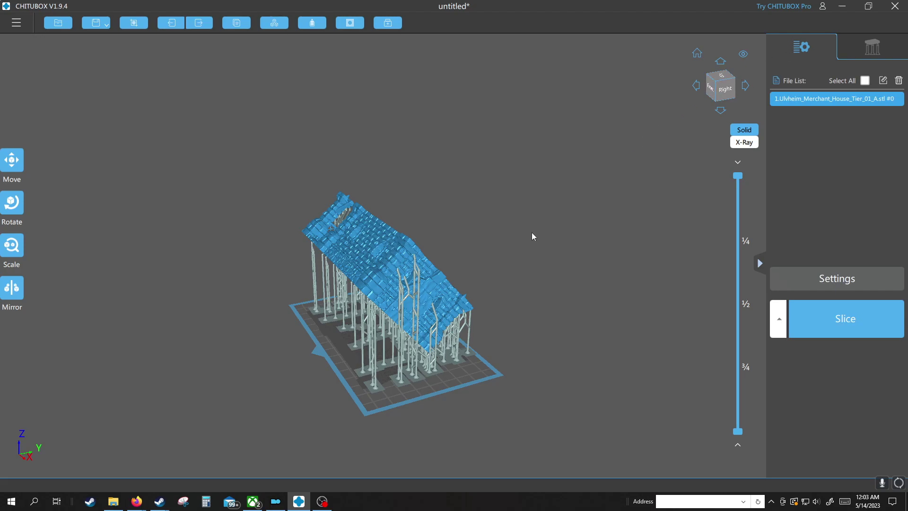
pyautogui.moveTo(532, 232); pyautogui.dragTo(280, 316)
pyautogui.scroll(2, 280, 316)
pyautogui.moveTo(268, 279); pyautogui.dragTo(609, 124)
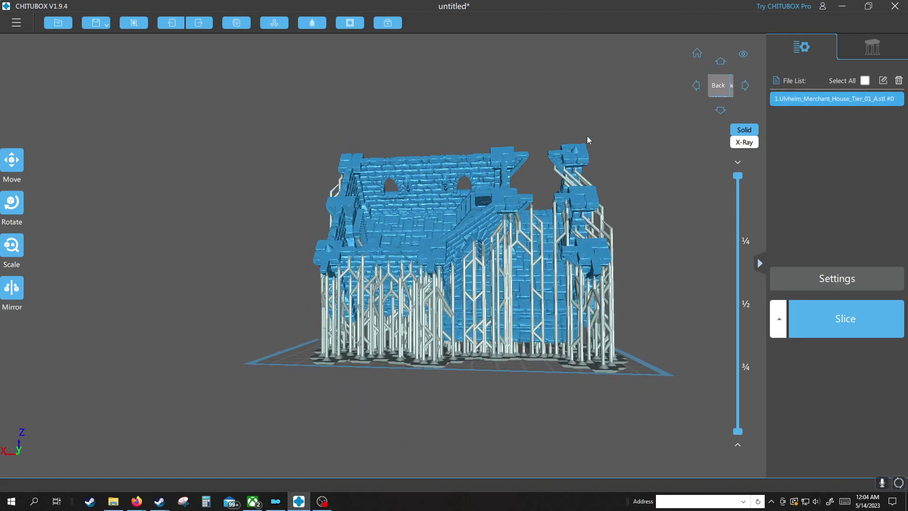
pyautogui.moveTo(719, 66); pyautogui.dragTo(635, 116)
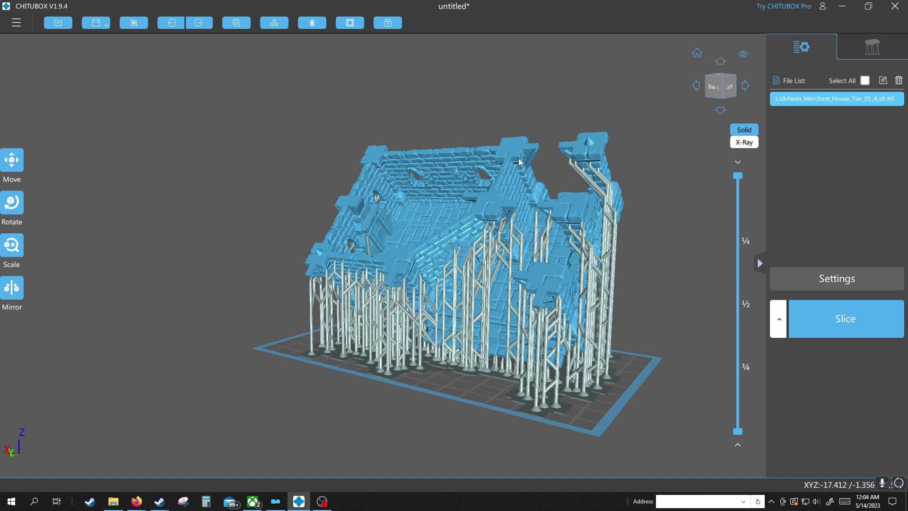
pyautogui.moveTo(505, 147)
pyautogui.mouseDown()
pyautogui.moveTo(499, 141)
pyautogui.moveTo(500, 156)
pyautogui.mouseUp()
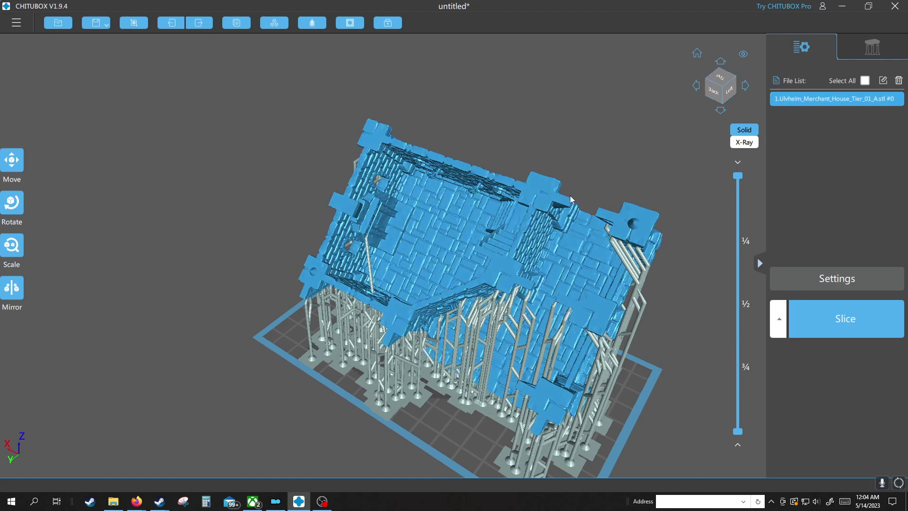
pyautogui.moveTo(570, 204); pyautogui.dragTo(566, 169)
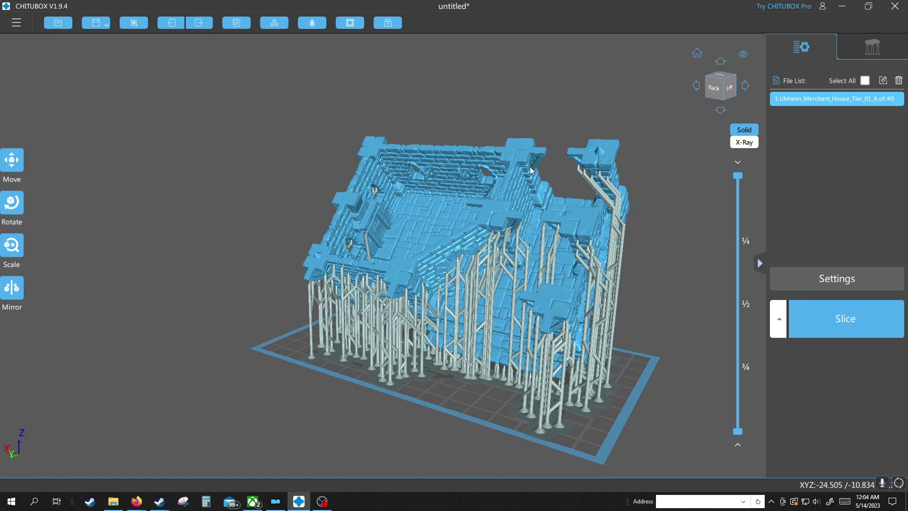
pyautogui.moveTo(561, 201); pyautogui.dragTo(585, 185)
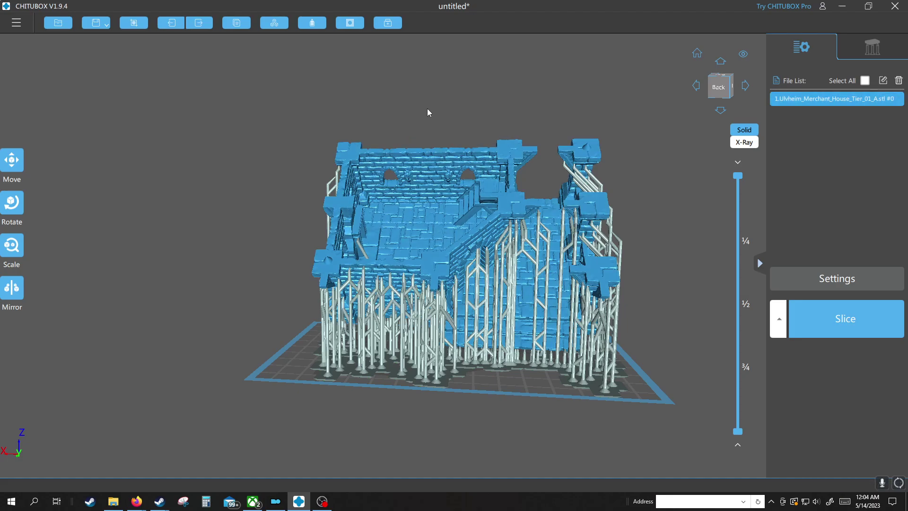
pyautogui.moveTo(340, 320); pyautogui.dragTo(635, 296, button='right')
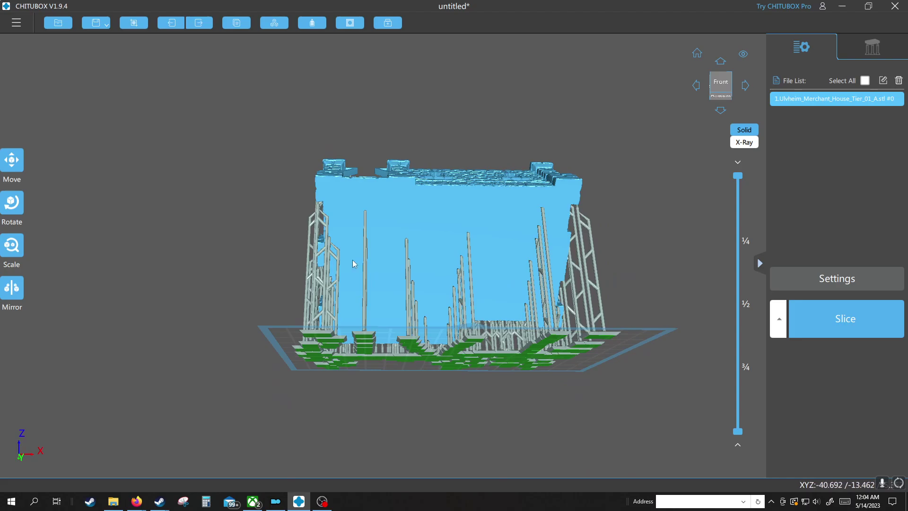
pyautogui.moveTo(616, 228); pyautogui.dragTo(515, 265, button='right')
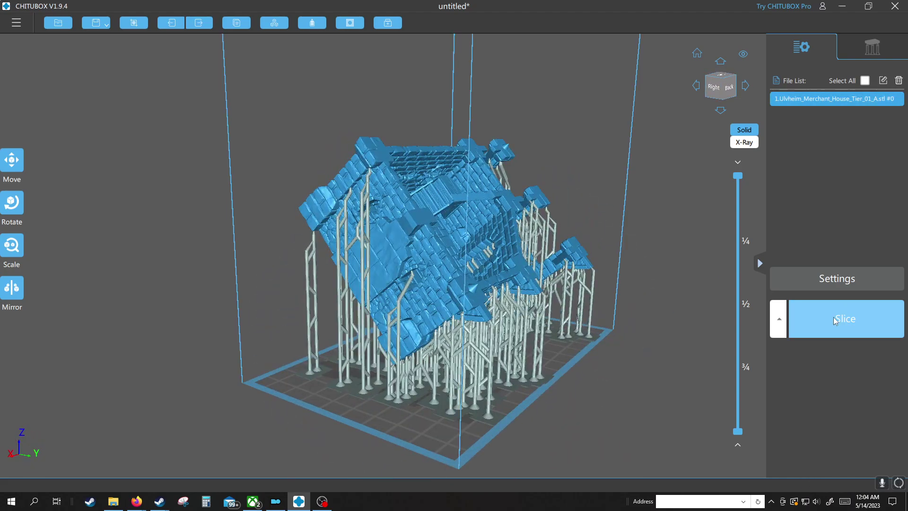
pyautogui.moveTo(756, 312); pyautogui.dragTo(690, 248, button='right')
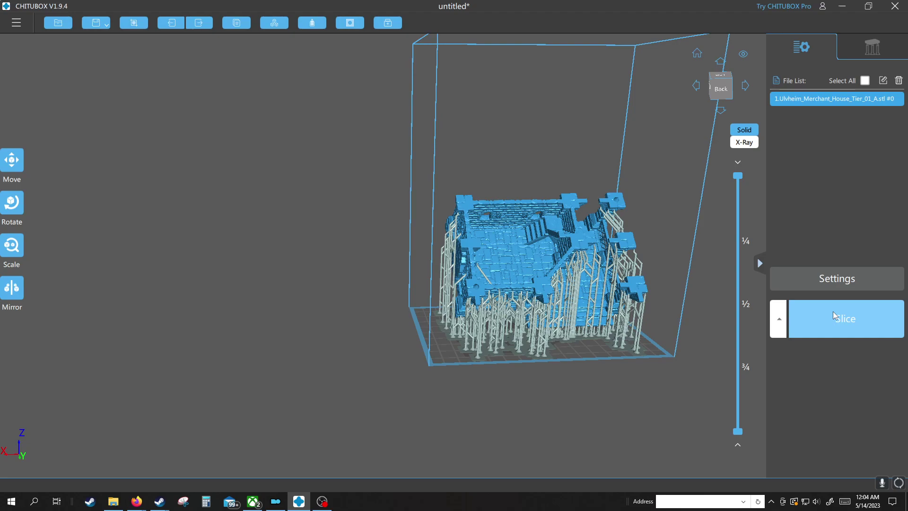
# Review the ELEGOO MARS 3 Machine, Resin and Print settings without changing anything
pyautogui.click(838, 285)
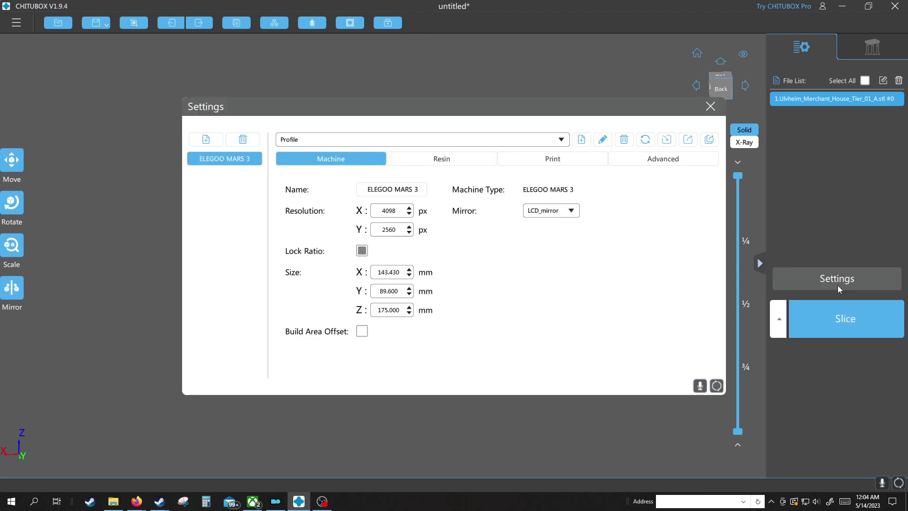
pyautogui.click(466, 160)
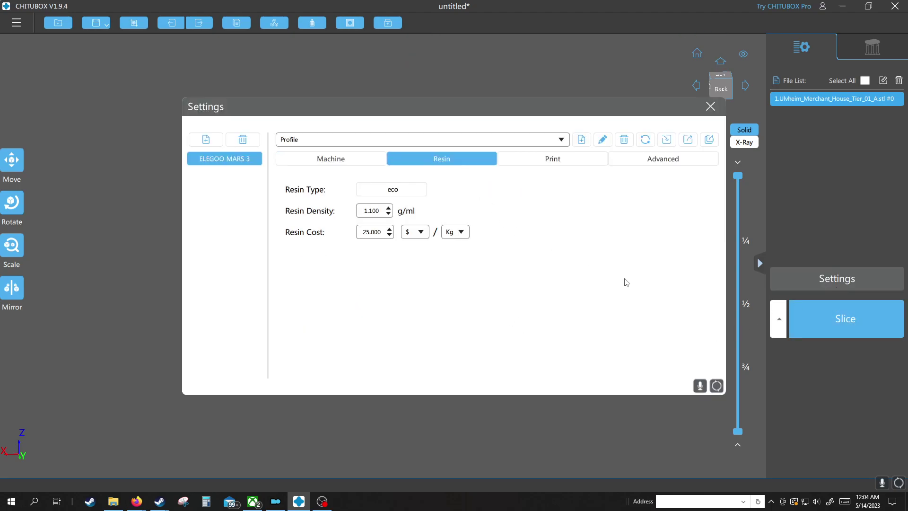
pyautogui.click(552, 158)
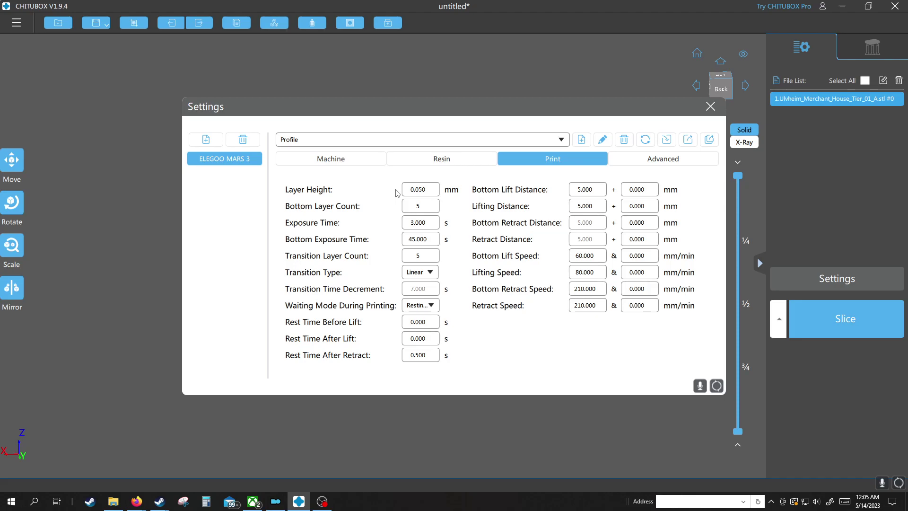
pyautogui.click(712, 107)
# Slice supported part A into 1739 layers, estimating 96.85 ml and 4h14m53s
pyautogui.click(821, 331)
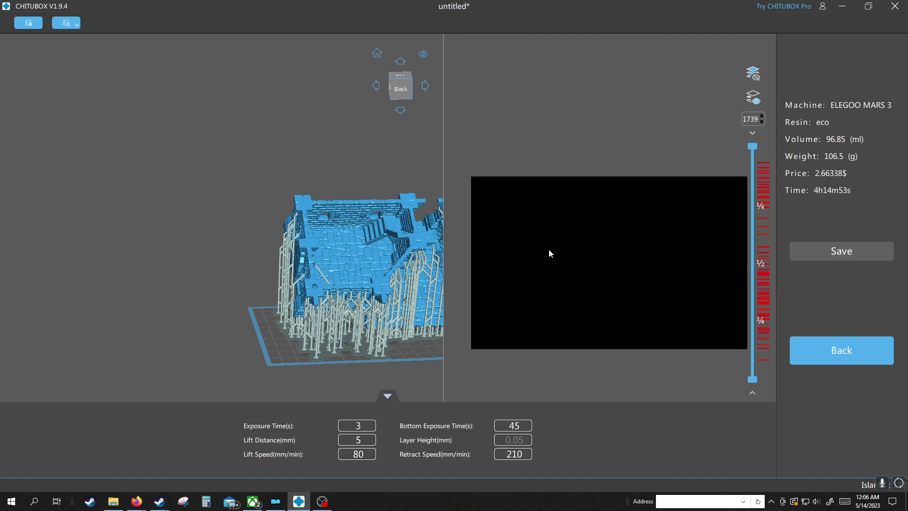
pyautogui.moveTo(752, 146); pyautogui.dragTo(754, 177)
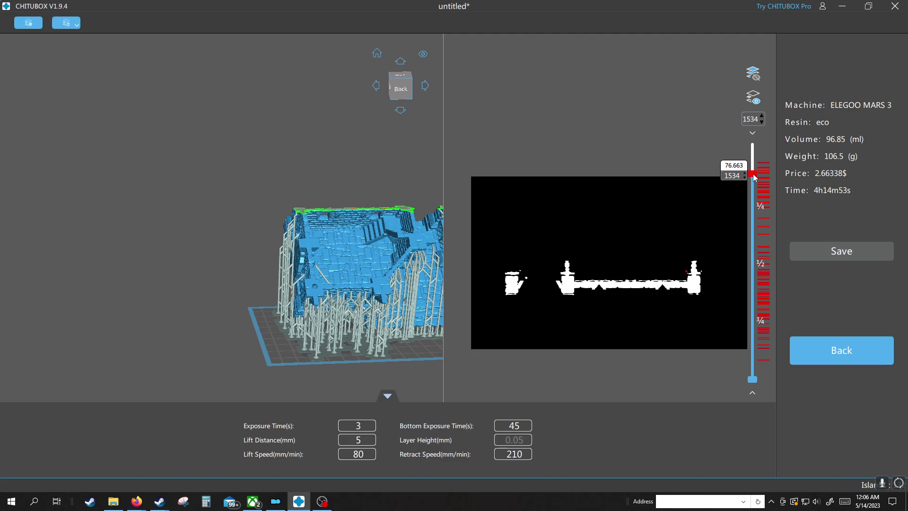
pyautogui.moveTo(368, 206); pyautogui.dragTo(358, 244, button='right')
pyautogui.scroll(6, 358, 243)
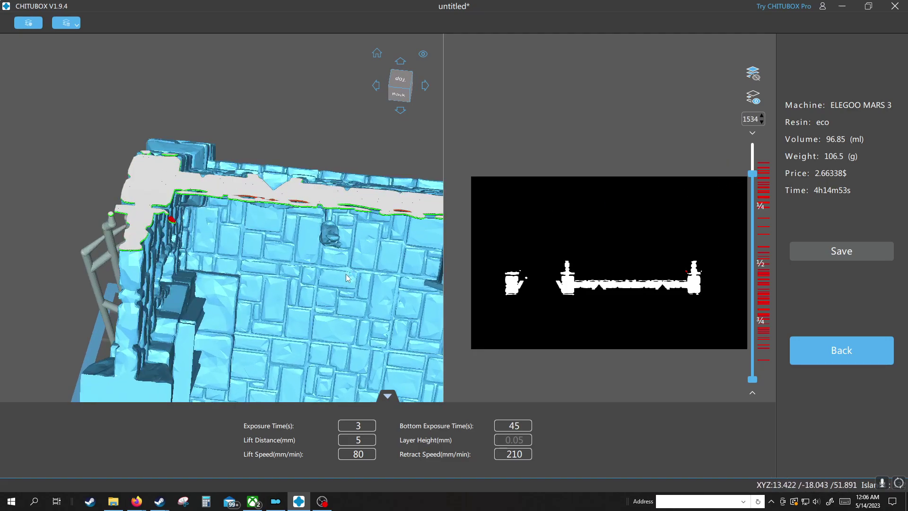
pyautogui.moveTo(341, 275)
pyautogui.mouseDown(button='right')
pyautogui.moveTo(347, 252)
pyautogui.moveTo(356, 278)
pyautogui.mouseUp(button='right')
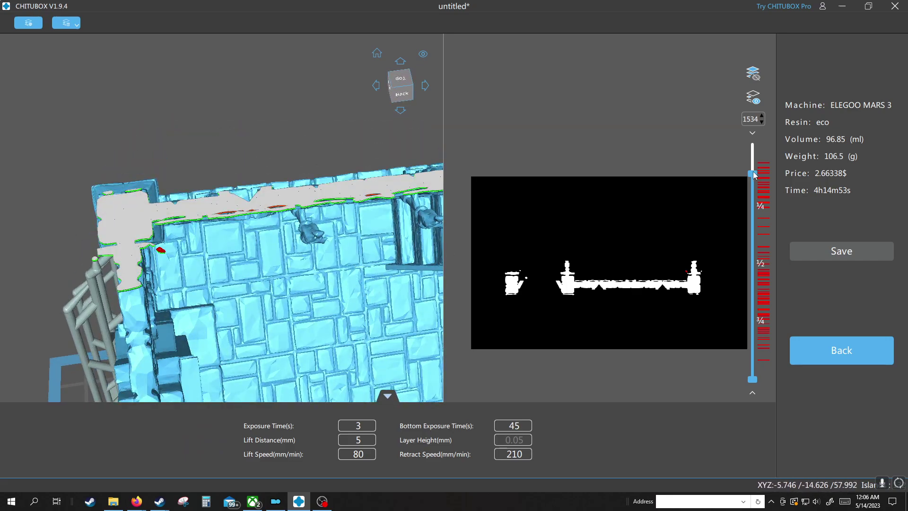
pyautogui.moveTo(752, 175); pyautogui.dragTo(753, 163)
pyautogui.click(405, 93)
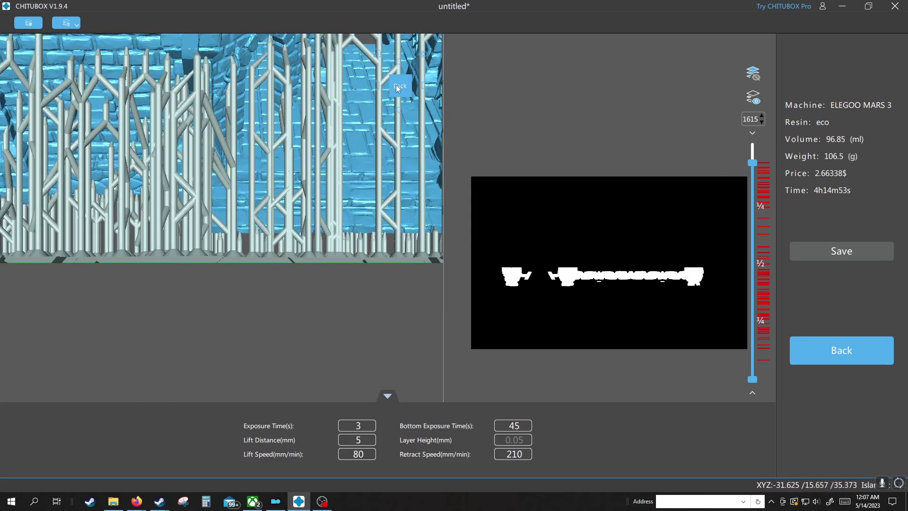
pyautogui.moveTo(271, 151); pyautogui.dragTo(321, 245)
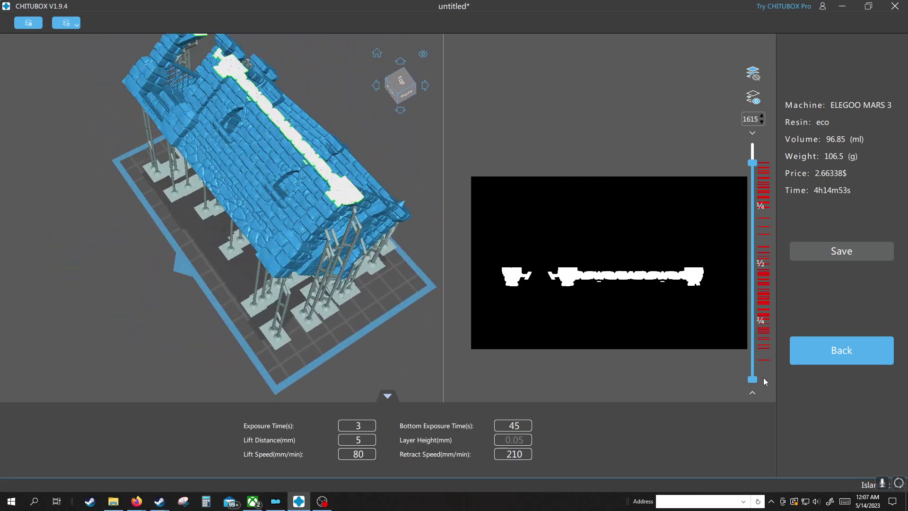
pyautogui.moveTo(752, 162); pyautogui.dragTo(754, 196)
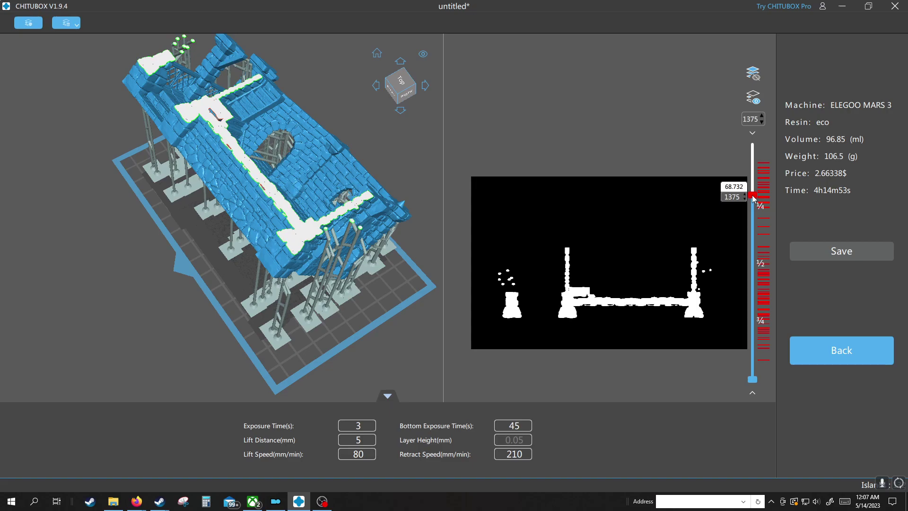
pyautogui.moveTo(754, 198); pyautogui.dragTo(755, 208)
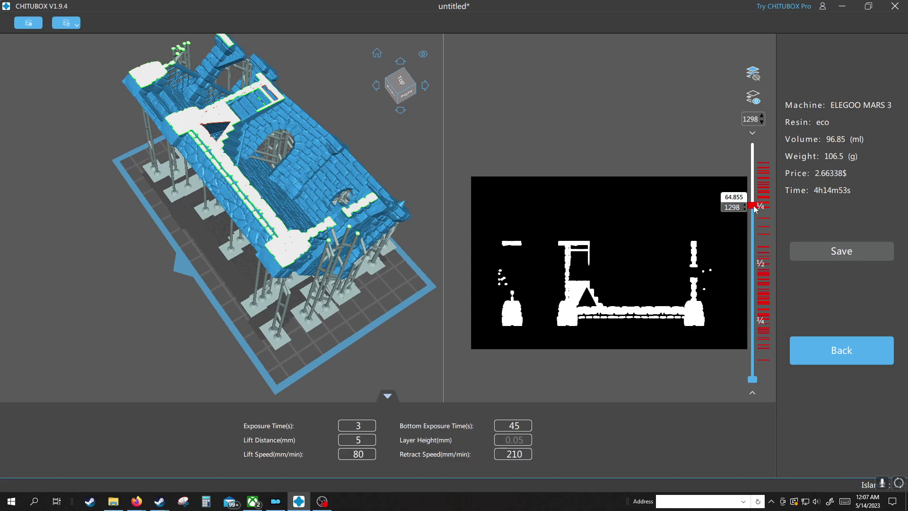
pyautogui.moveTo(755, 208); pyautogui.dragTo(758, 319)
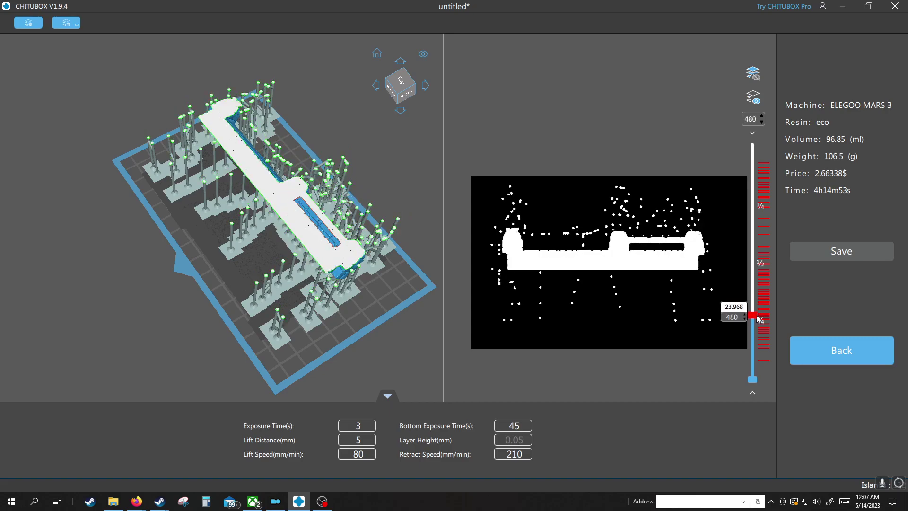
pyautogui.scroll(5, 279, 201)
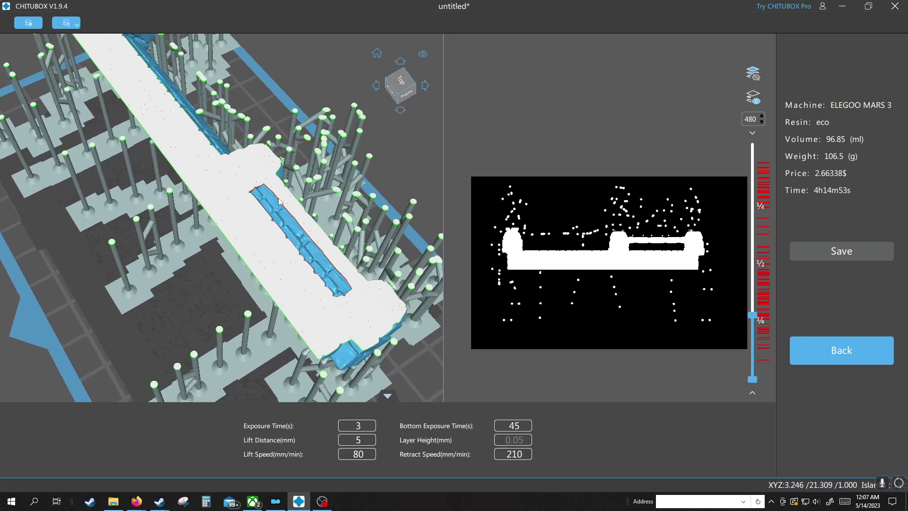
pyautogui.moveTo(279, 200); pyautogui.dragTo(331, 212, button='right')
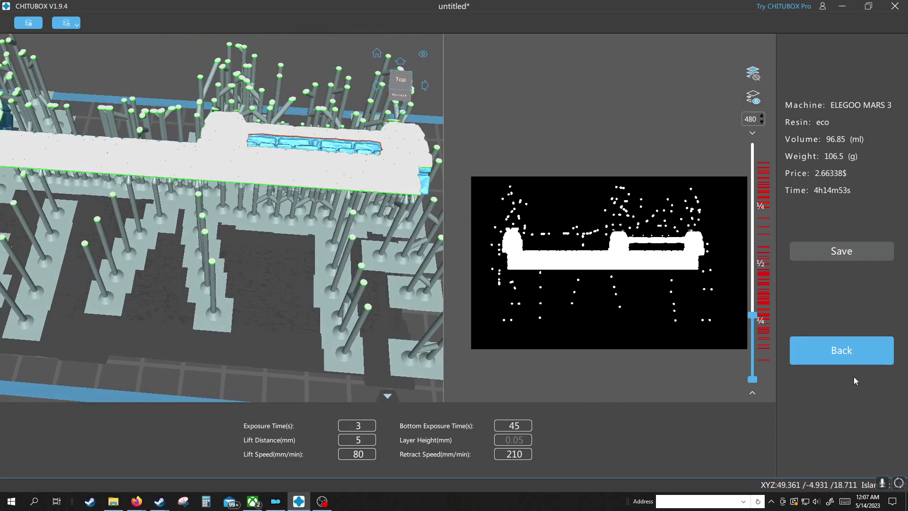
pyautogui.moveTo(340, 246); pyautogui.dragTo(387, 224, button='right')
# Cancel saving, leave the slice preview, and confirm part A is scaled to 55%
pyautogui.click(829, 251)
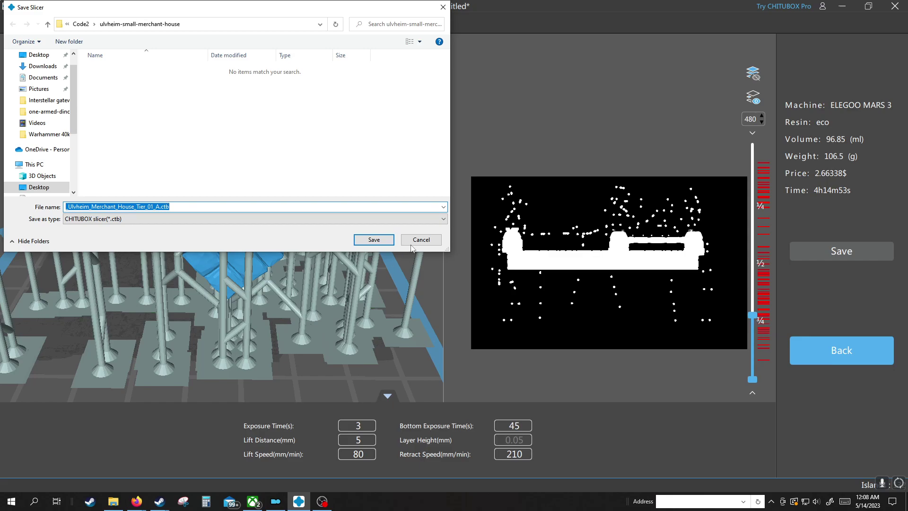
pyautogui.press('Return')
pyautogui.click(828, 348)
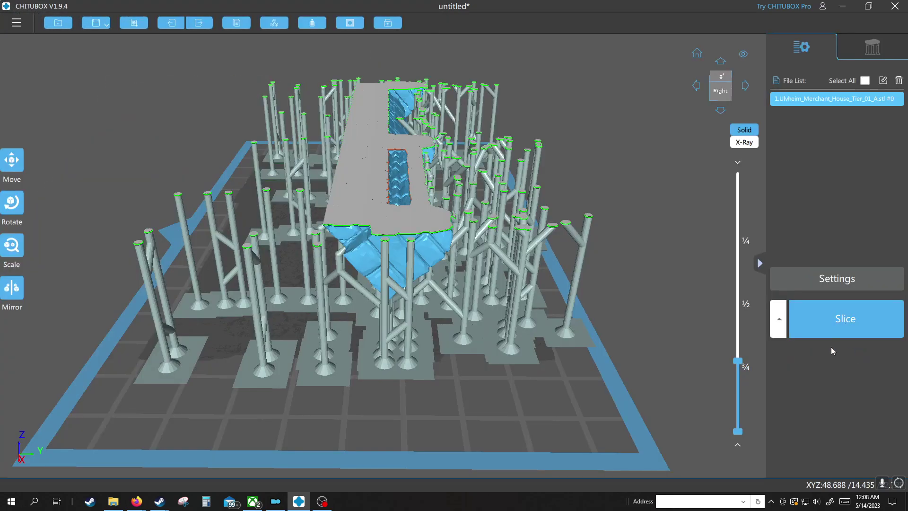
pyautogui.click(11, 257)
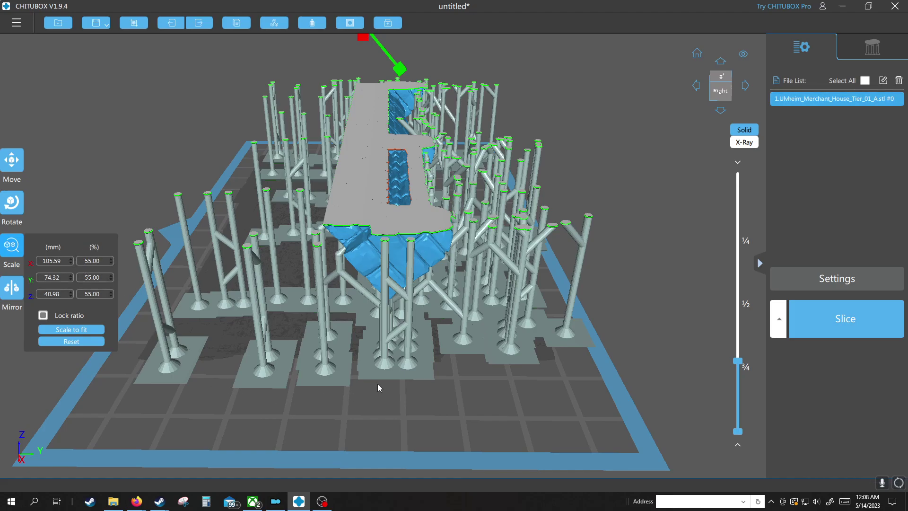
pyautogui.click(628, 370)
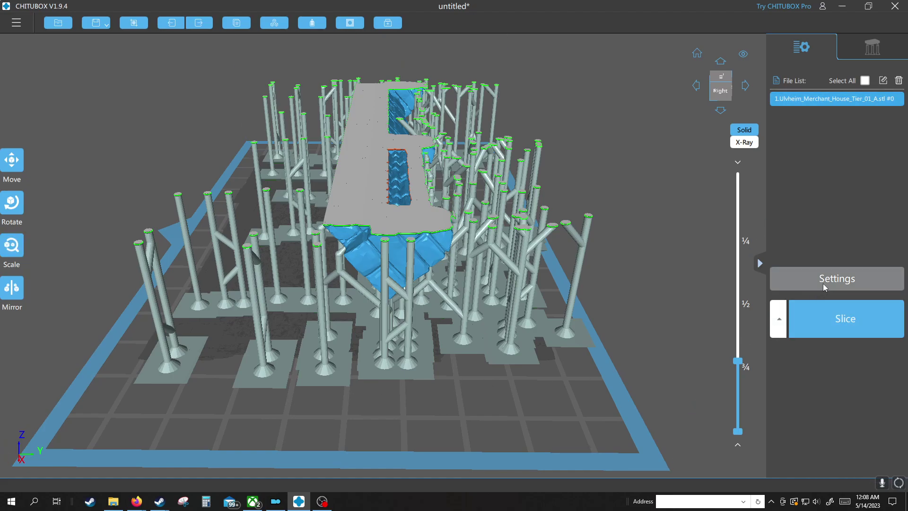
# Re-slice part A and choose the alternate prints folder as the save destination
pyautogui.click(818, 316)
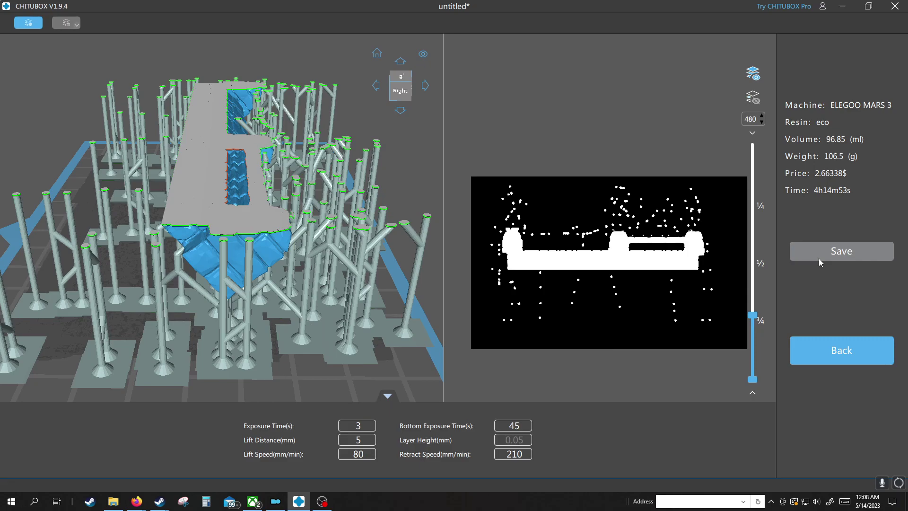
pyautogui.click(819, 258)
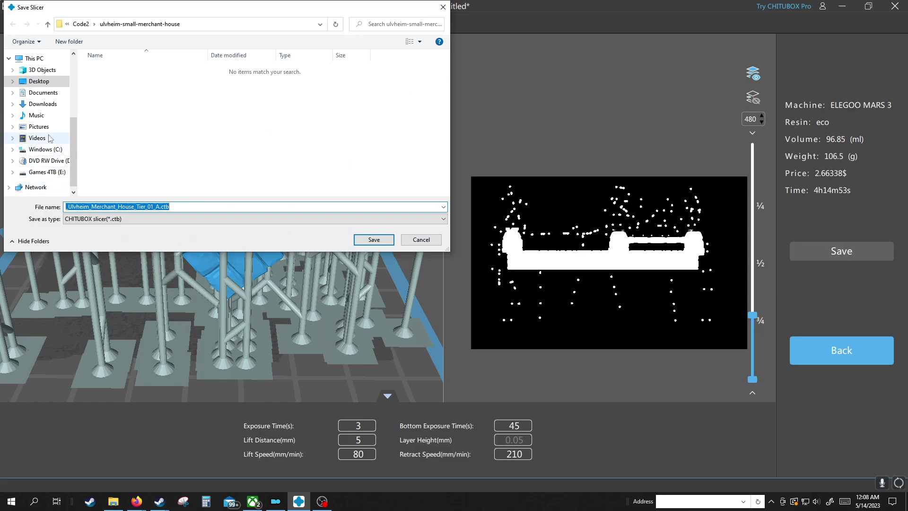
pyautogui.click(73, 24)
pyautogui.click(76, 24)
pyautogui.click(78, 24)
# Save the sliced file as 'house part 1A 55.ctb'
pyautogui.click(129, 207)
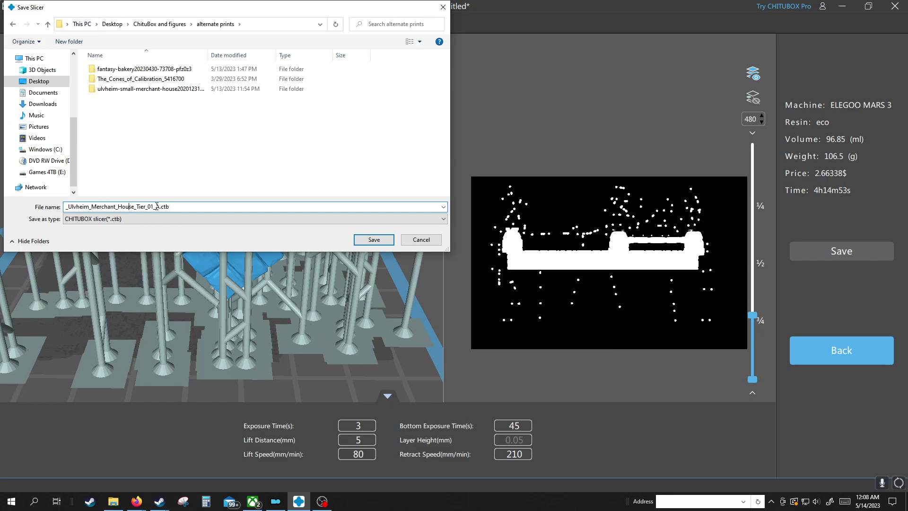
pyautogui.moveTo(159, 207); pyautogui.dragTo(41, 198)
pyautogui.write('house part 1')
pyautogui.press('BackSpace')
pyautogui.write('A 55')
pyautogui.press('Return')
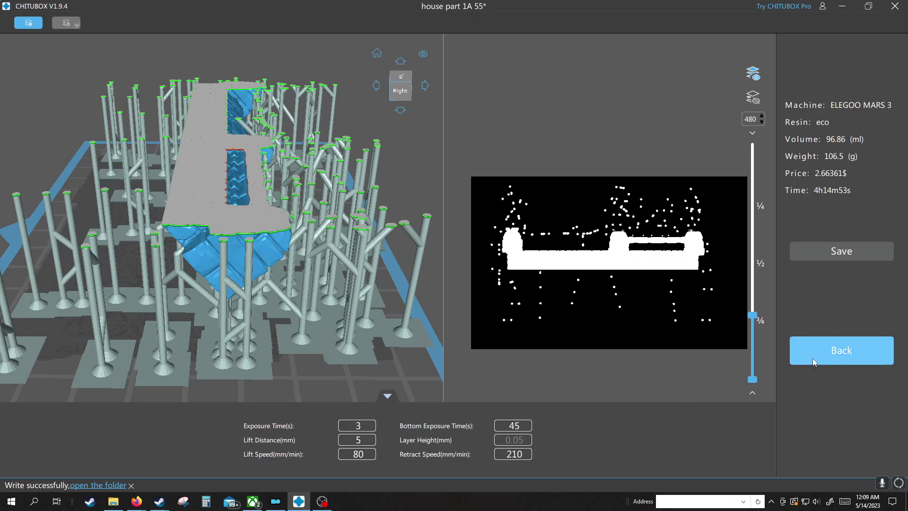
# Leave the slice preview, inspect the model from back and front, and quit CHITUBOX
pyautogui.click(812, 359)
pyautogui.moveTo(423, 164); pyautogui.dragTo(440, 40)
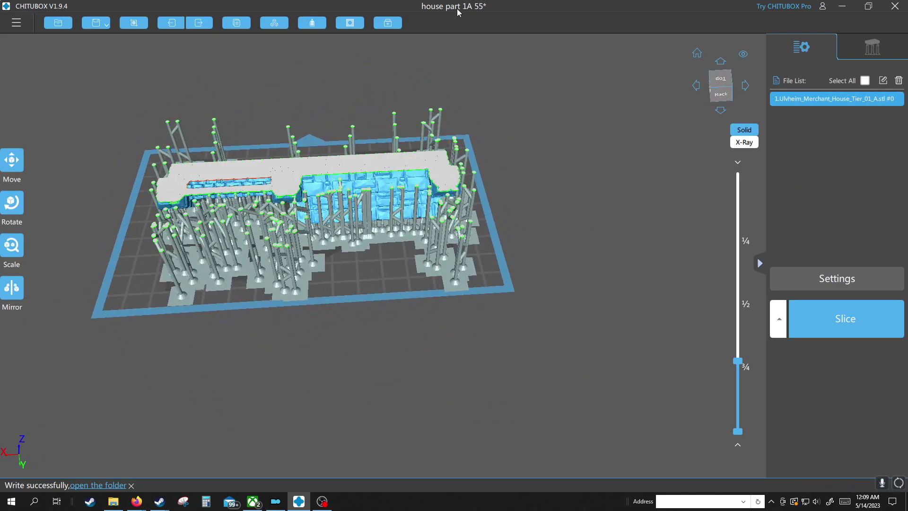
pyautogui.scroll(-2, 486, 252)
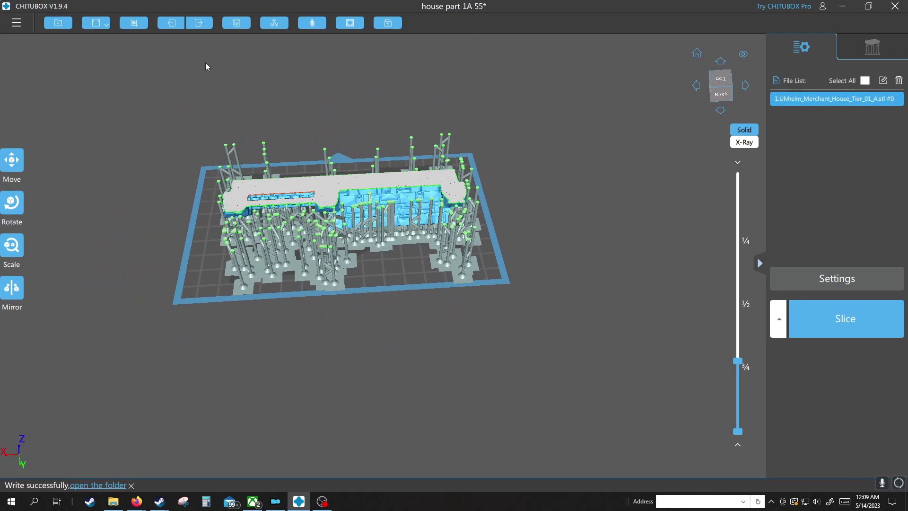
pyautogui.moveTo(625, 160); pyautogui.dragTo(451, 150)
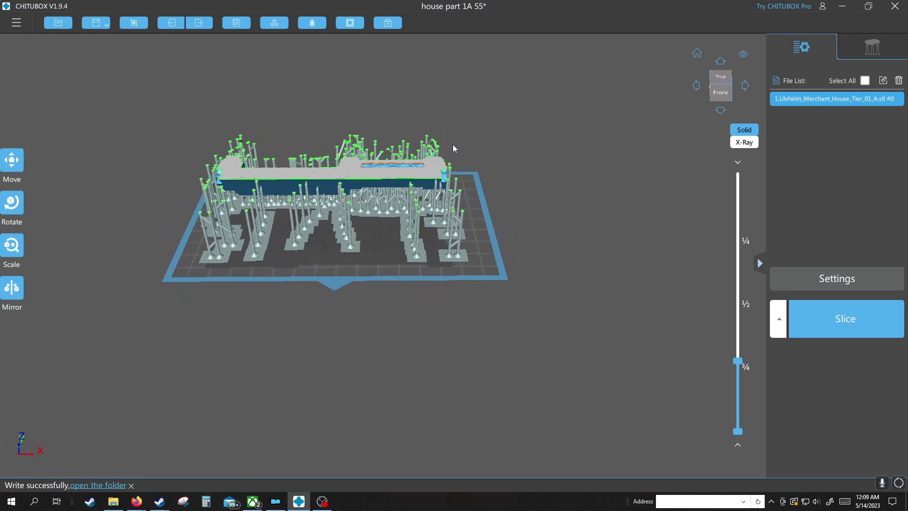
pyautogui.click(894, 6)
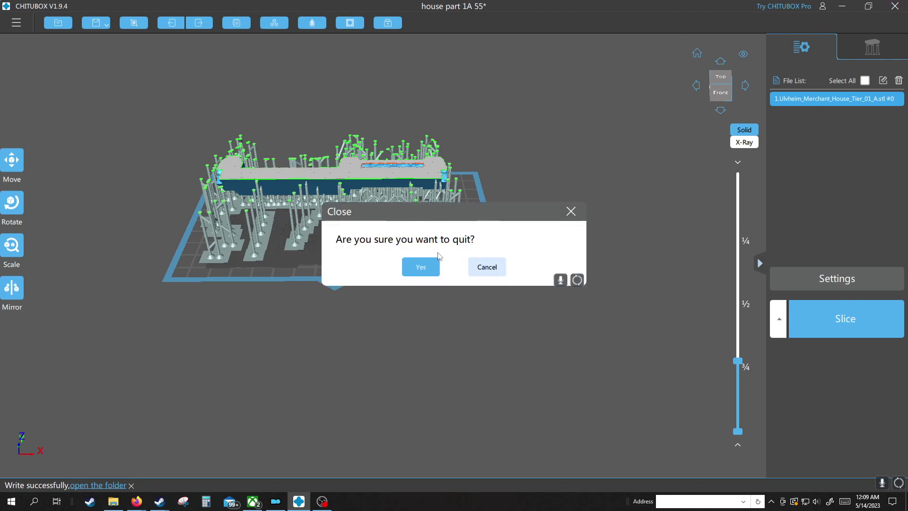
# Confirm quitting and open Ulvheim_Merchant_House_Tier_01_B.stl from File Explorer in CHITUBOX
pyautogui.click(425, 266)
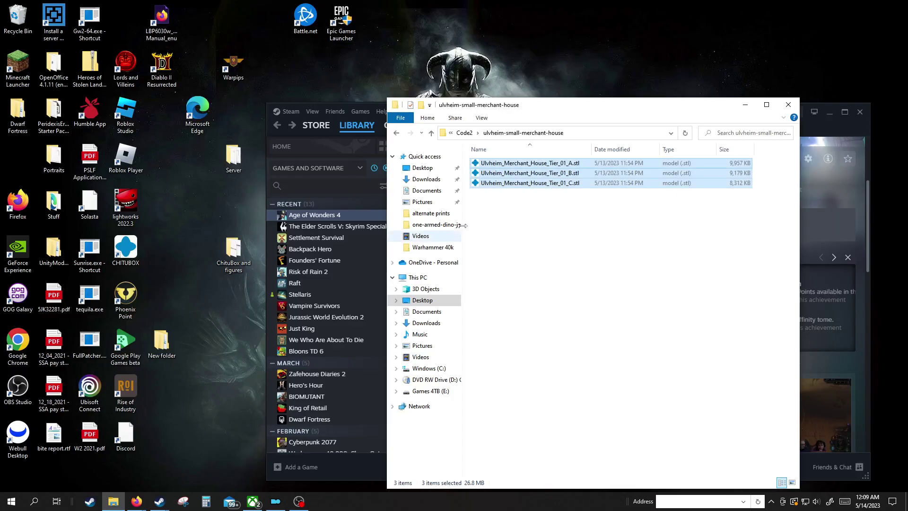
pyautogui.doubleClick(541, 173)
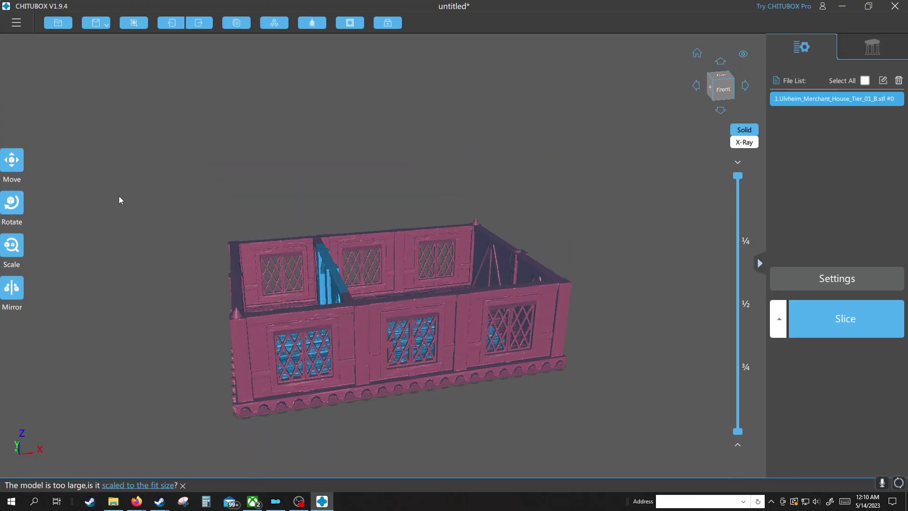
# Scale part B to 55%
pyautogui.click(12, 245)
pyautogui.doubleClick(88, 263)
pyautogui.write('55')
pyautogui.click(214, 252)
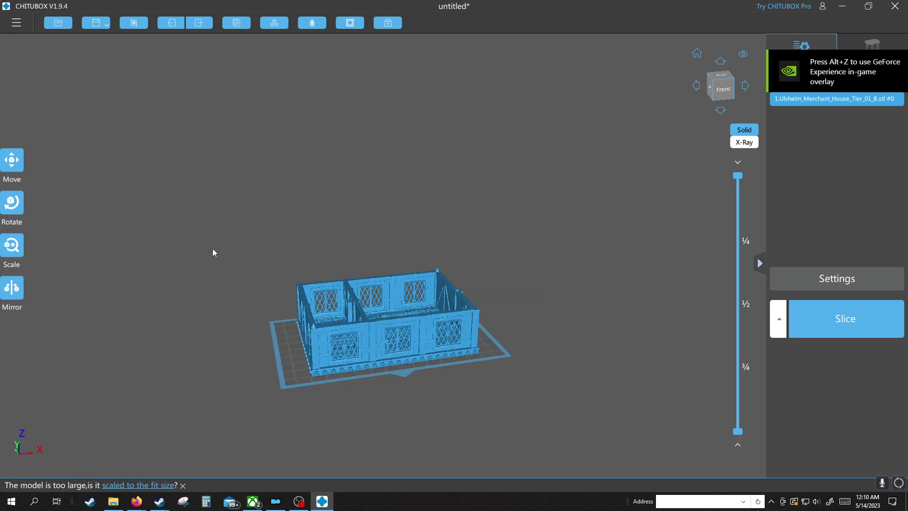
# Nudge part B on the plate and tilt it 52 degrees about the X axis
pyautogui.moveTo(313, 237); pyautogui.dragTo(440, 299, button='right')
pyautogui.click(251, 305)
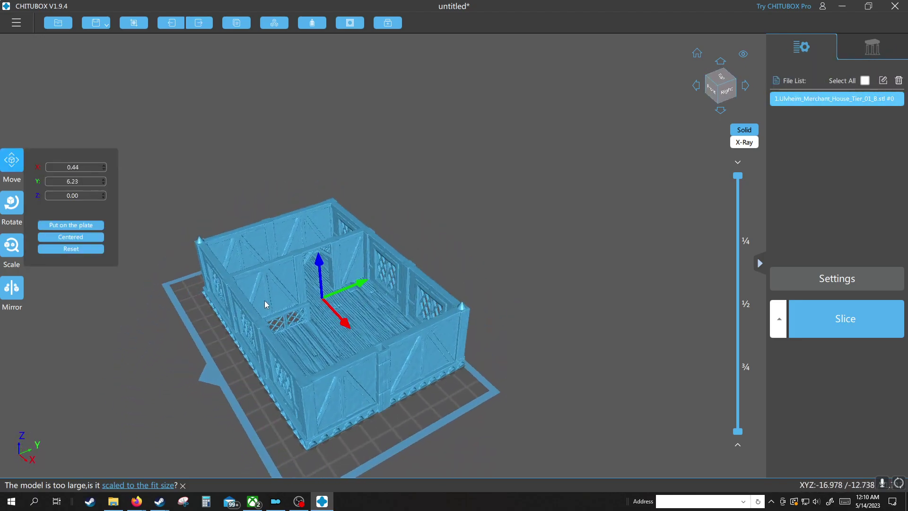
pyautogui.moveTo(261, 301); pyautogui.dragTo(257, 307)
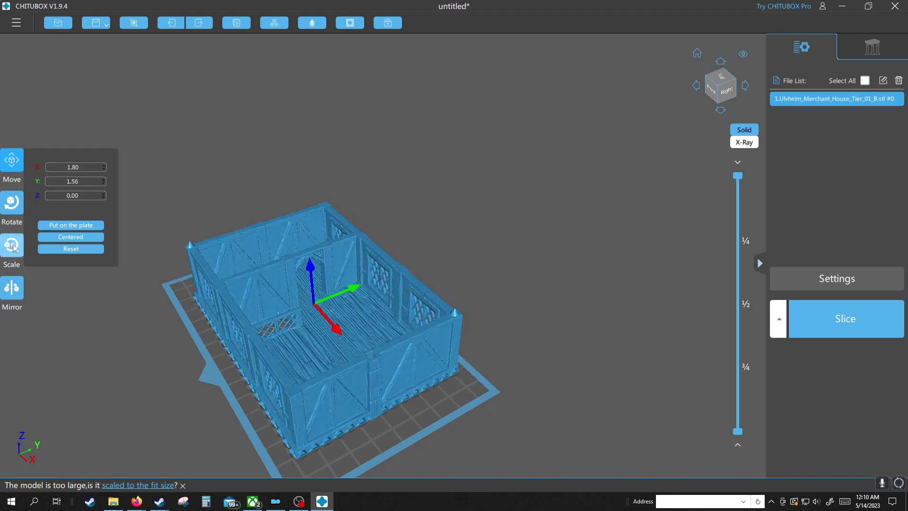
pyautogui.click(14, 206)
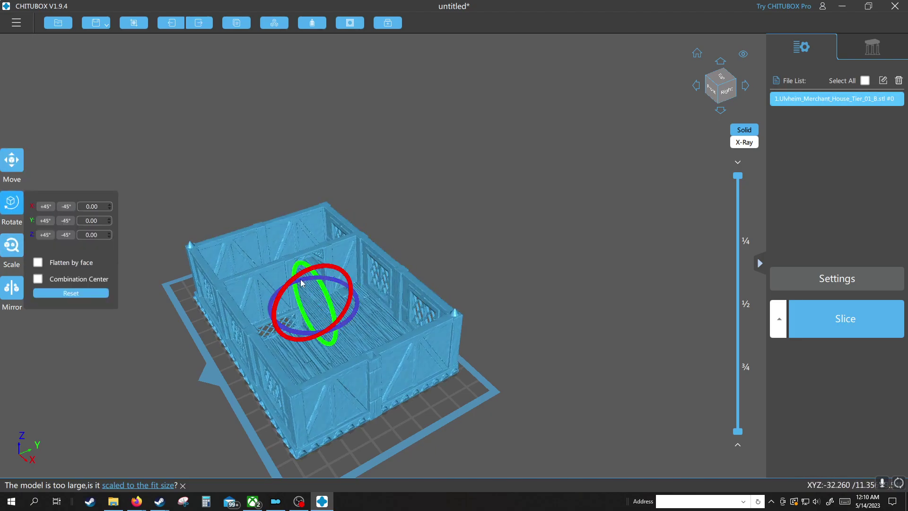
pyautogui.moveTo(297, 278); pyautogui.dragTo(275, 297)
pyautogui.click(555, 322)
# Tilt part B further about the X axis
pyautogui.moveTo(555, 322); pyautogui.dragTo(338, 371)
pyautogui.click(11, 203)
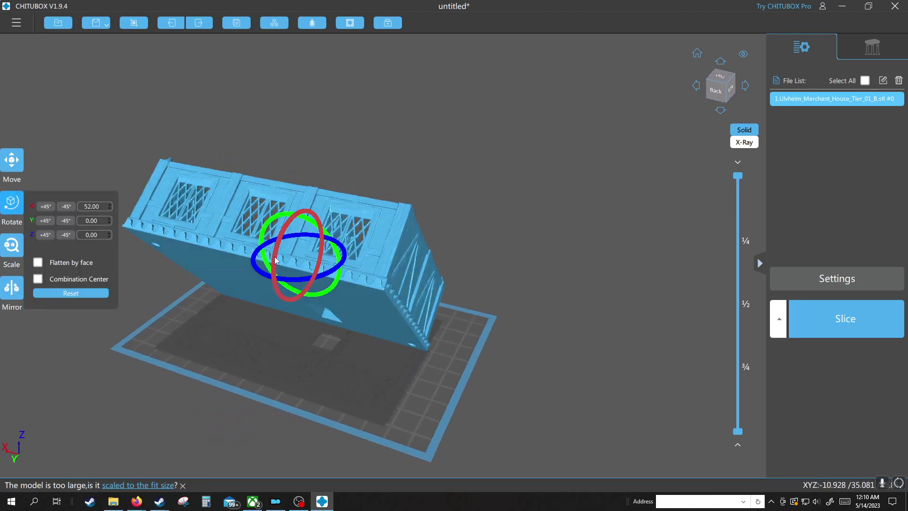
pyautogui.moveTo(297, 312); pyautogui.dragTo(444, 362)
pyautogui.click(344, 326)
pyautogui.click(559, 331)
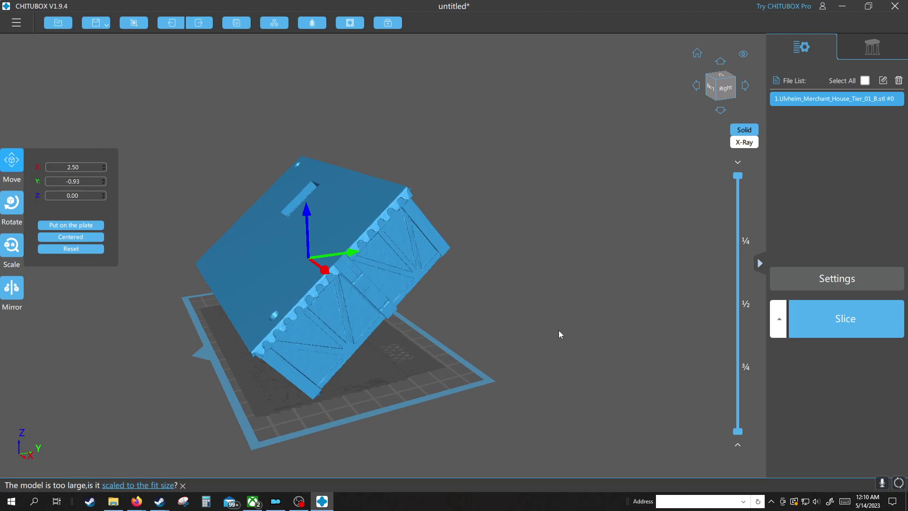
pyautogui.moveTo(558, 333); pyautogui.dragTo(473, 331)
pyautogui.scroll(5, 306, 333)
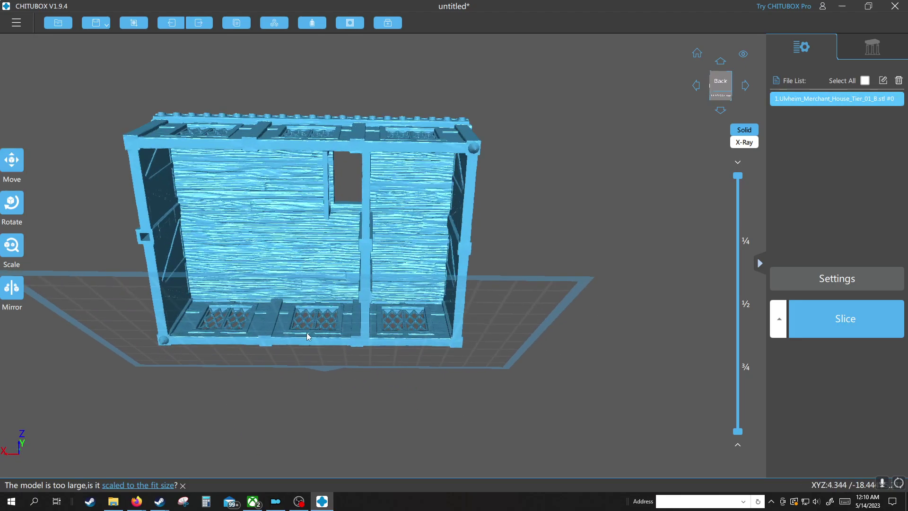
pyautogui.moveTo(291, 314); pyautogui.dragTo(300, 348)
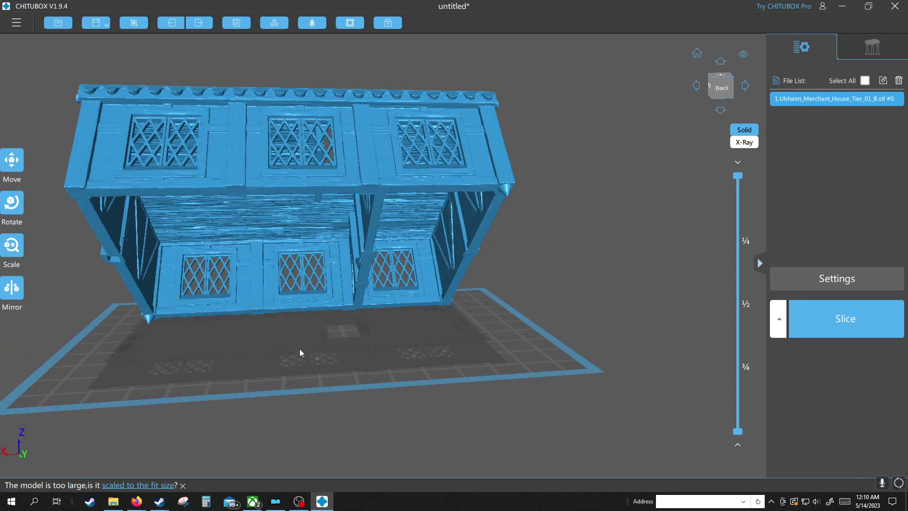
pyautogui.moveTo(299, 348); pyautogui.dragTo(263, 256)
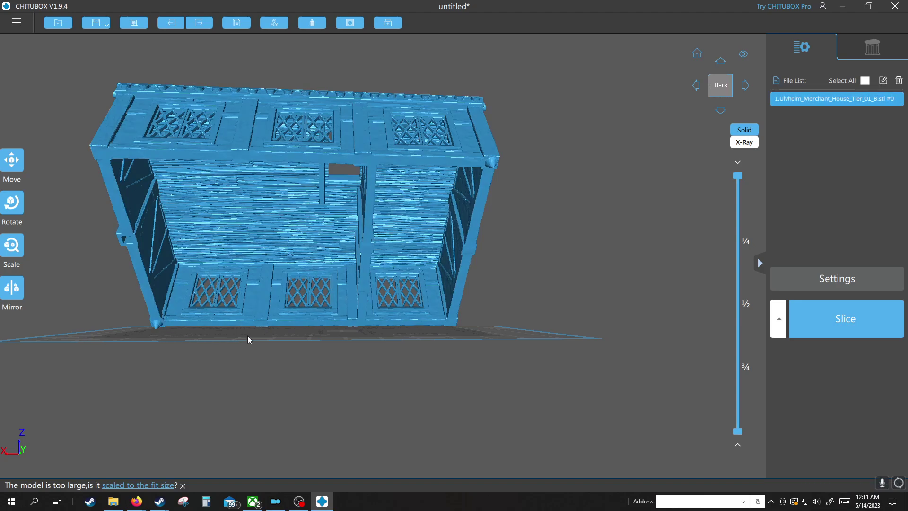
pyautogui.moveTo(558, 197); pyautogui.dragTo(661, 143)
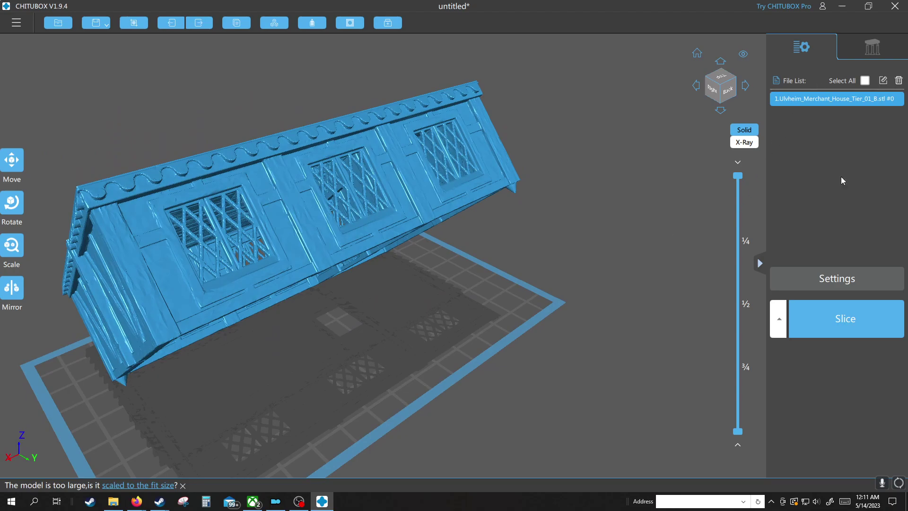
# Check the Print exposure settings, then add Medium-preset supports to all of part B
pyautogui.click(849, 278)
pyautogui.click(585, 162)
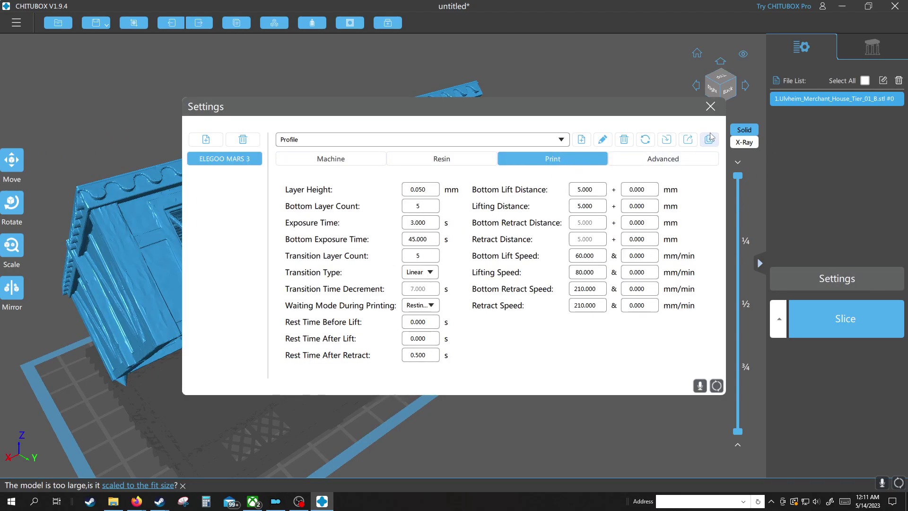
pyautogui.click(710, 106)
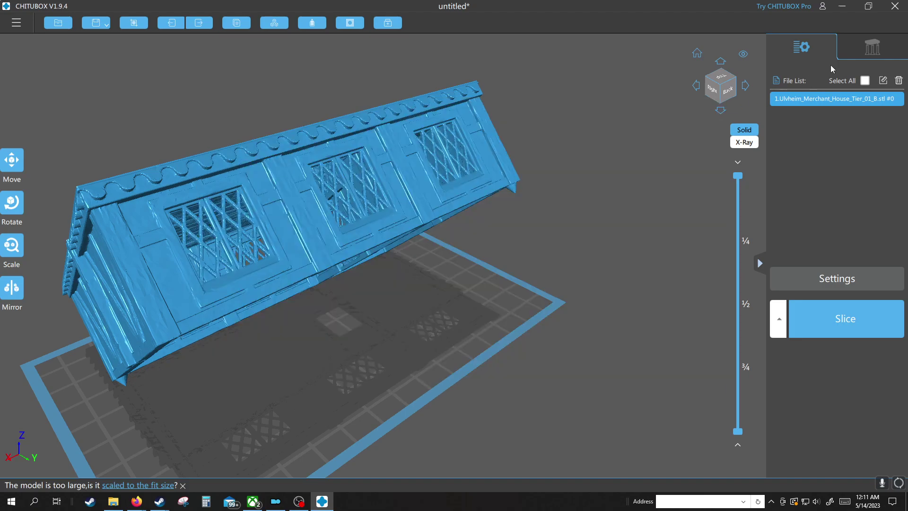
pyautogui.click(865, 56)
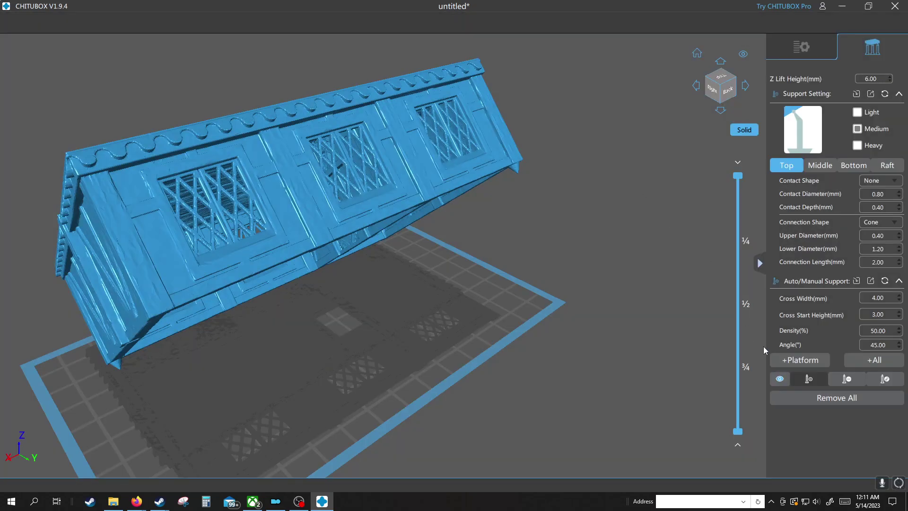
pyautogui.click(800, 360)
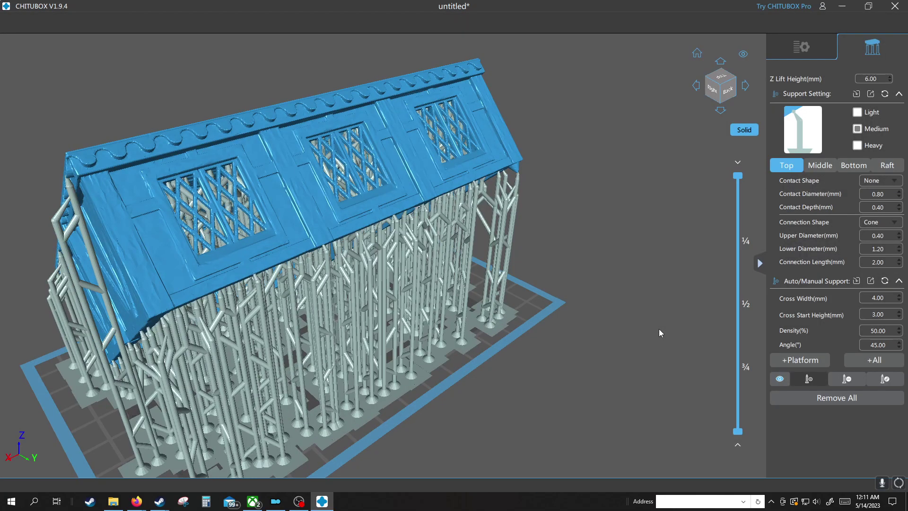
# Orbit and zoom around wall part B to inspect its dense Medium-preset supports
pyautogui.moveTo(659, 329); pyautogui.dragTo(276, 235)
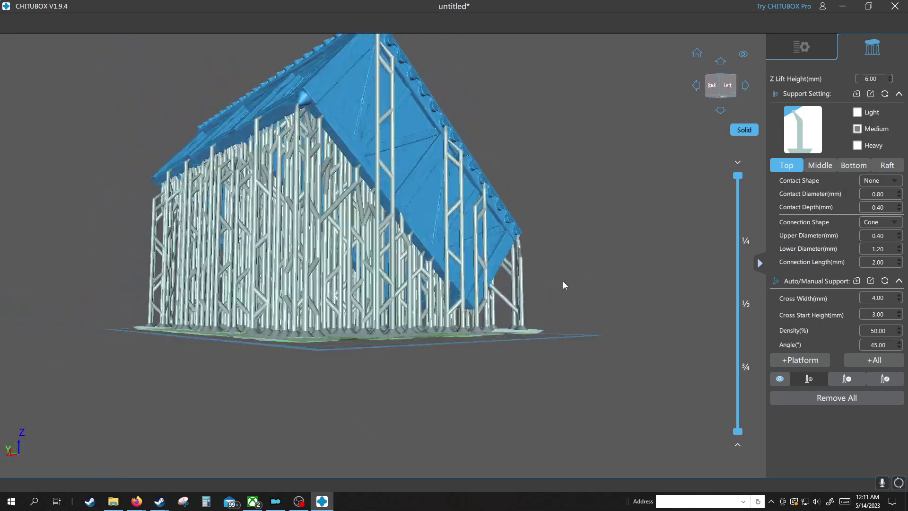
pyautogui.scroll(2, 275, 235)
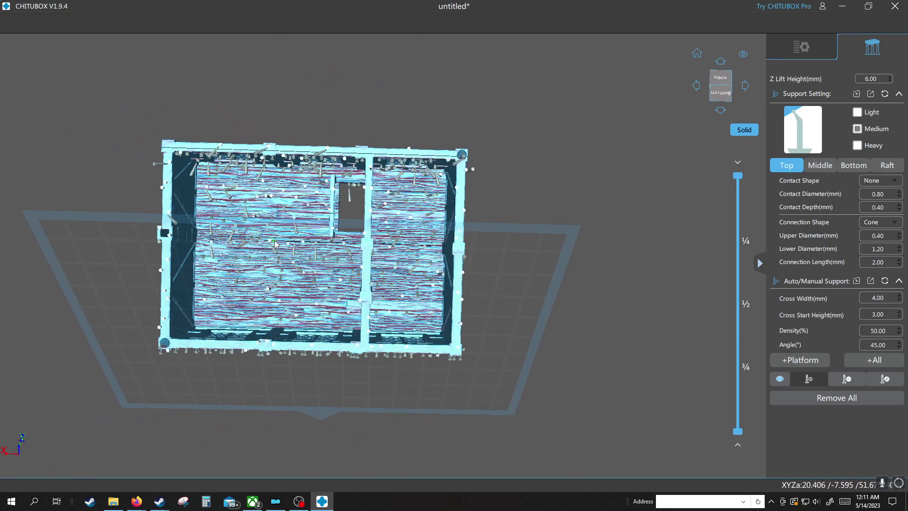
pyautogui.scroll(5, 303, 236)
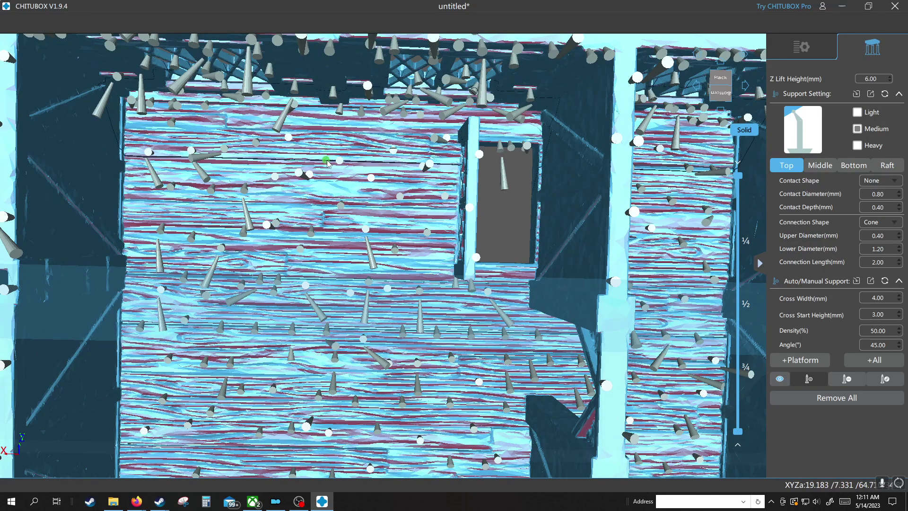
pyautogui.scroll(-5, 329, 155)
pyautogui.moveTo(331, 161); pyautogui.dragTo(343, 240, button='right')
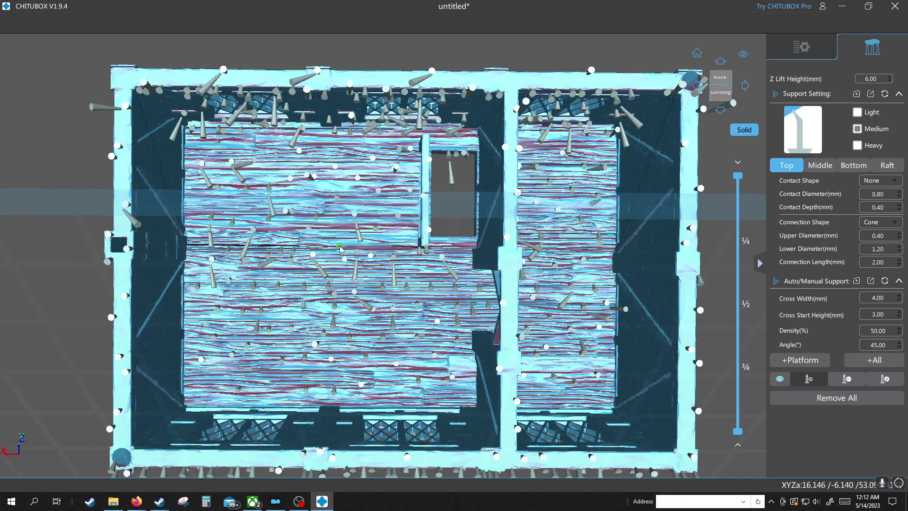
pyautogui.moveTo(340, 248); pyautogui.dragTo(441, 275, button='right')
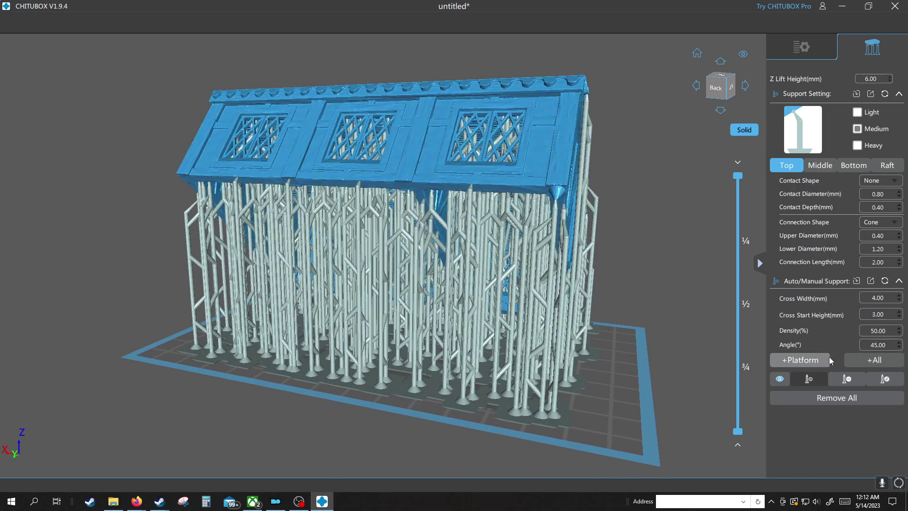
# Delete all of part B's existing Medium supports
pyautogui.click(854, 398)
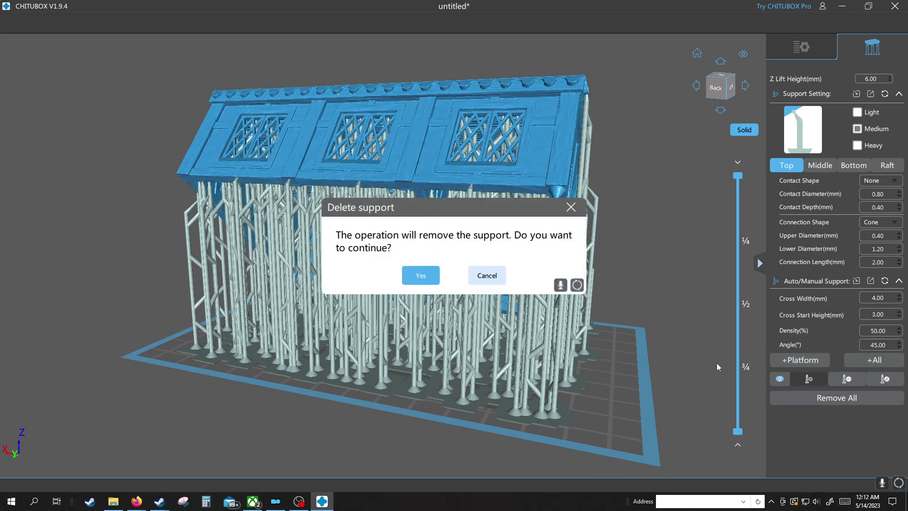
pyautogui.click(422, 277)
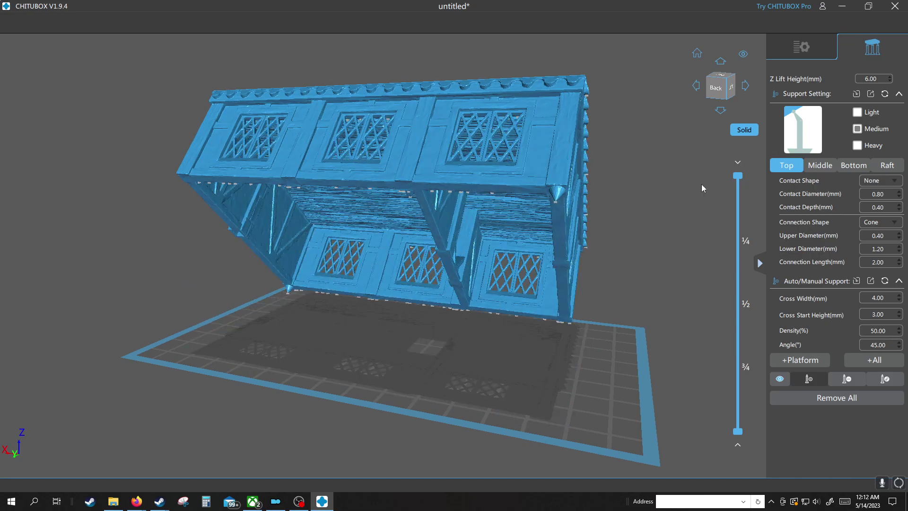
pyautogui.moveTo(699, 192); pyautogui.dragTo(722, 199)
# Regenerate supports across the whole part B model using the Light preset
pyautogui.click(859, 112)
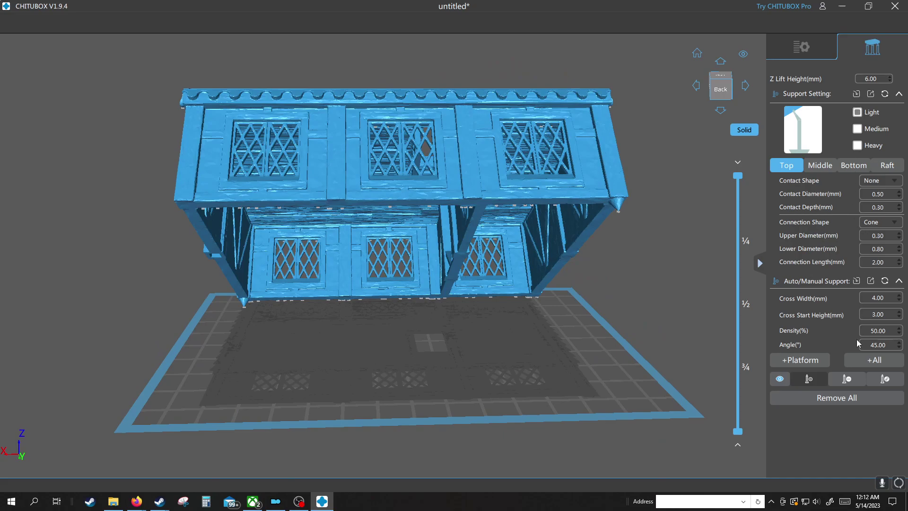
pyautogui.click(853, 365)
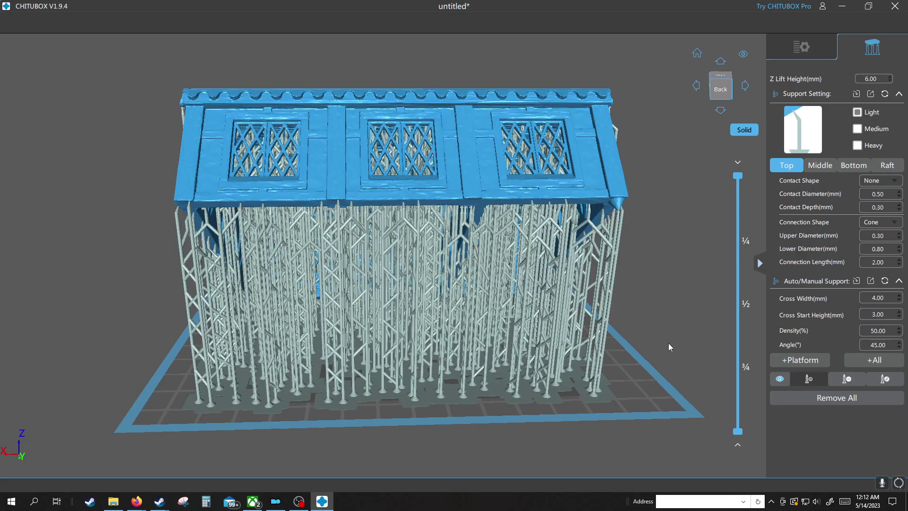
pyautogui.moveTo(668, 343); pyautogui.dragTo(596, 309)
pyautogui.moveTo(238, 304); pyautogui.dragTo(573, 304)
pyautogui.click(793, 48)
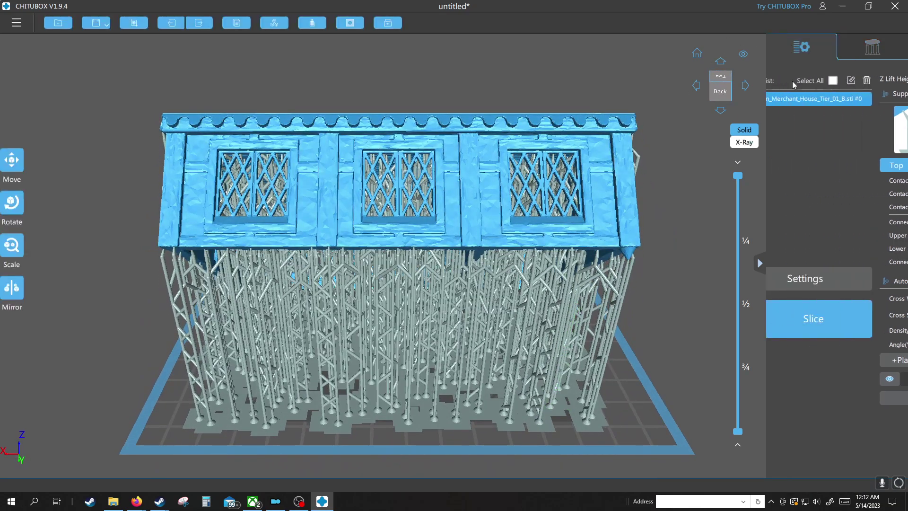
# Slice part B into 1540 layers, estimating 75.24 ml and 3h46m6s
pyautogui.click(823, 322)
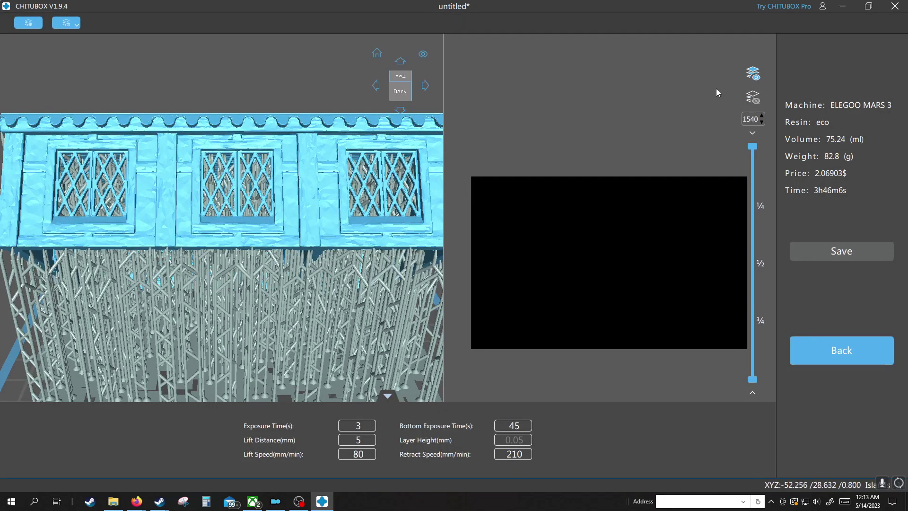
# Show island markings and inspect the sliced part B at its halfway layer
pyautogui.click(753, 97)
pyautogui.click(752, 267)
pyautogui.moveTo(371, 369); pyautogui.dragTo(142, 307)
pyautogui.scroll(3, 142, 307)
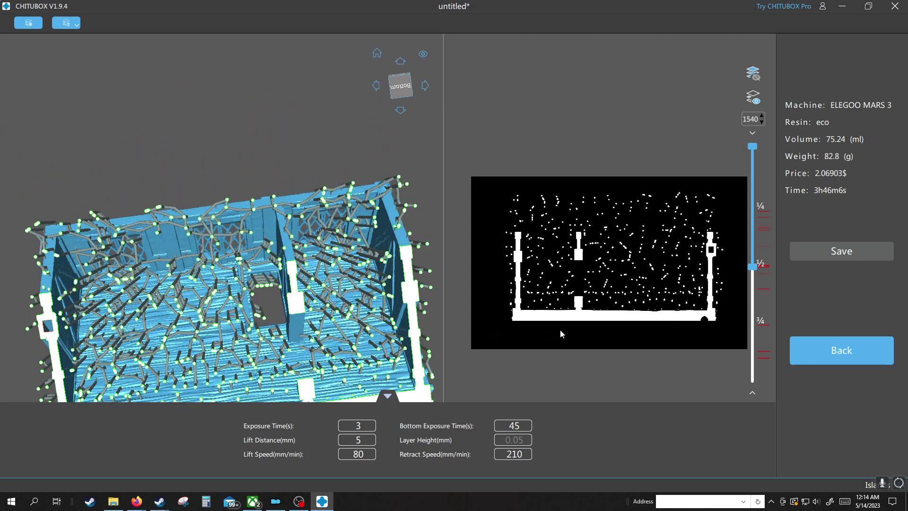
pyautogui.moveTo(514, 108); pyautogui.dragTo(507, 87)
pyautogui.moveTo(271, 123); pyautogui.dragTo(304, 243)
pyautogui.scroll(-3, 305, 243)
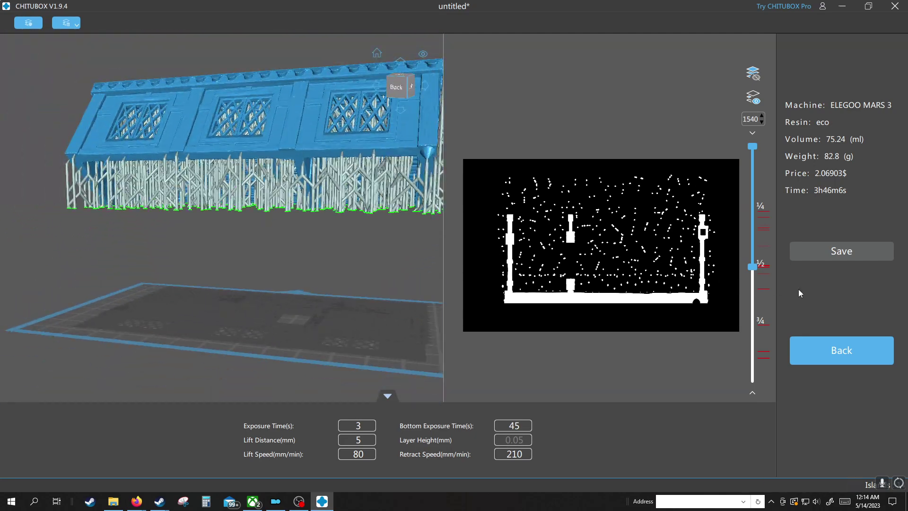
# Save the sliced part B as 'House part 2B 55.ctb' in the alternate prints folder
pyautogui.click(842, 251)
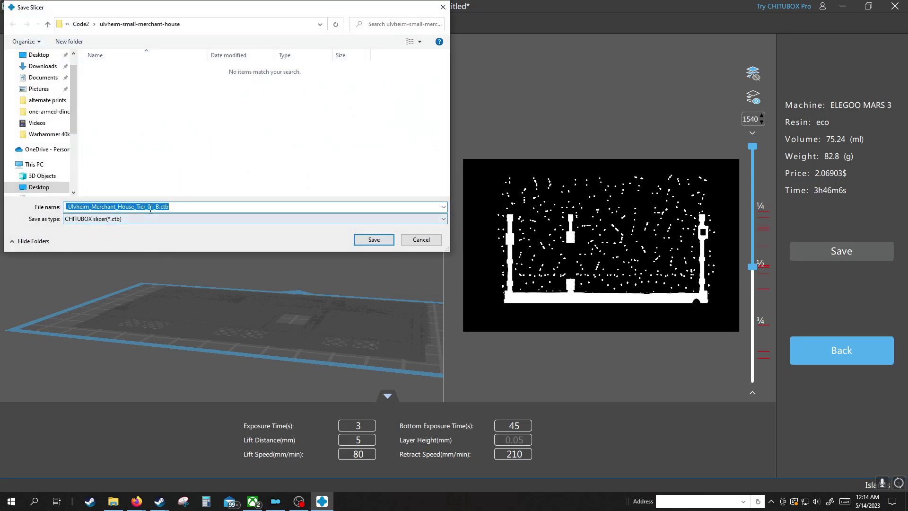
pyautogui.moveTo(159, 207); pyautogui.dragTo(59, 206)
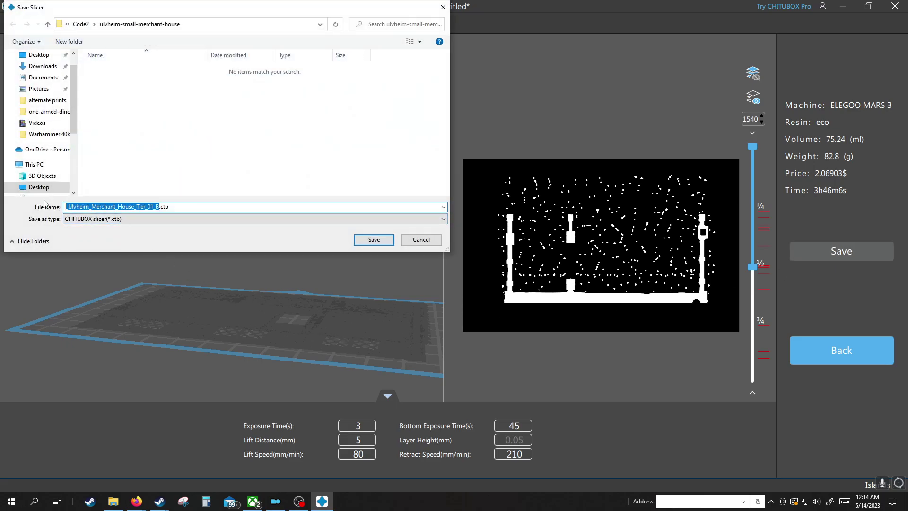
pyautogui.write('House part 2')
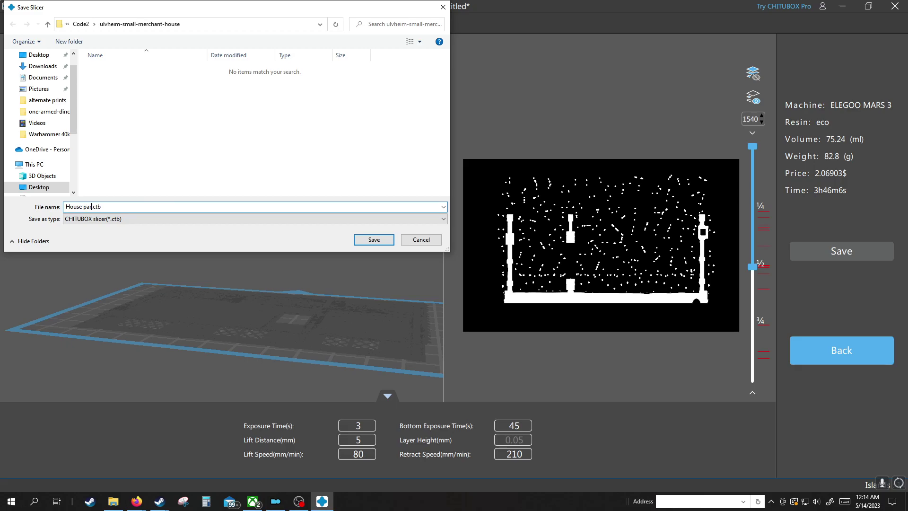
pyautogui.write('B 55')
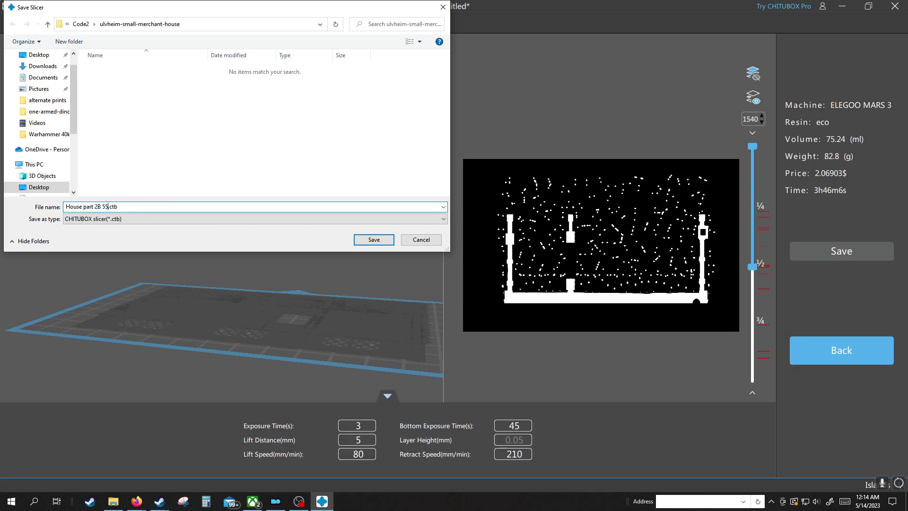
pyautogui.click(60, 103)
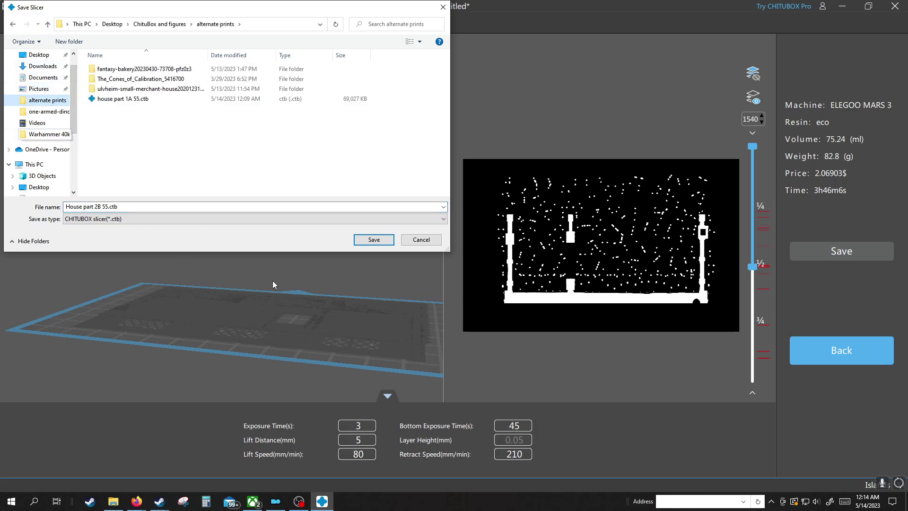
pyautogui.click(372, 240)
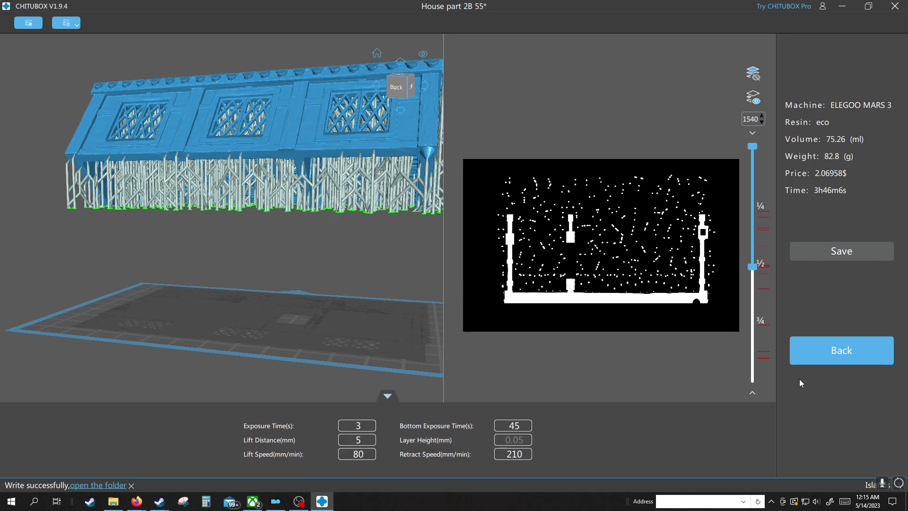
# Leave the slice preview and start closing CHITUBOX
pyautogui.click(810, 350)
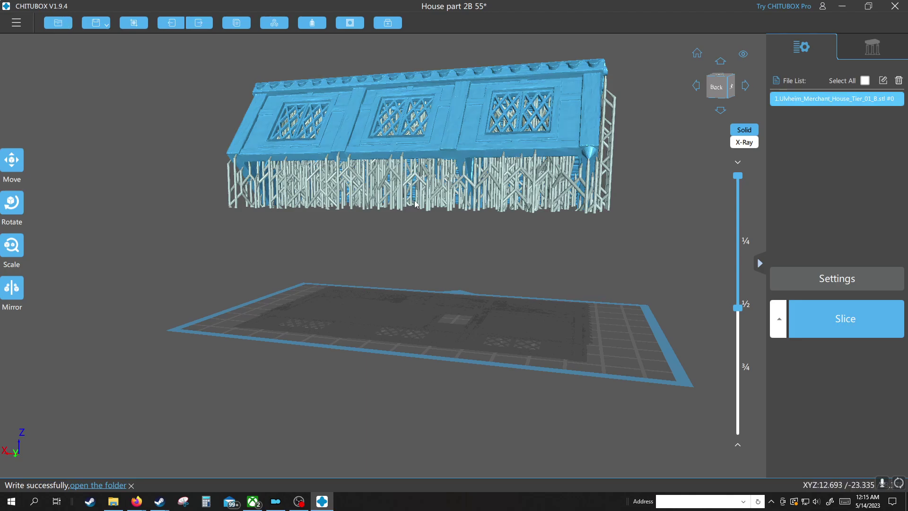
pyautogui.moveTo(132, 197); pyautogui.dragTo(153, 219)
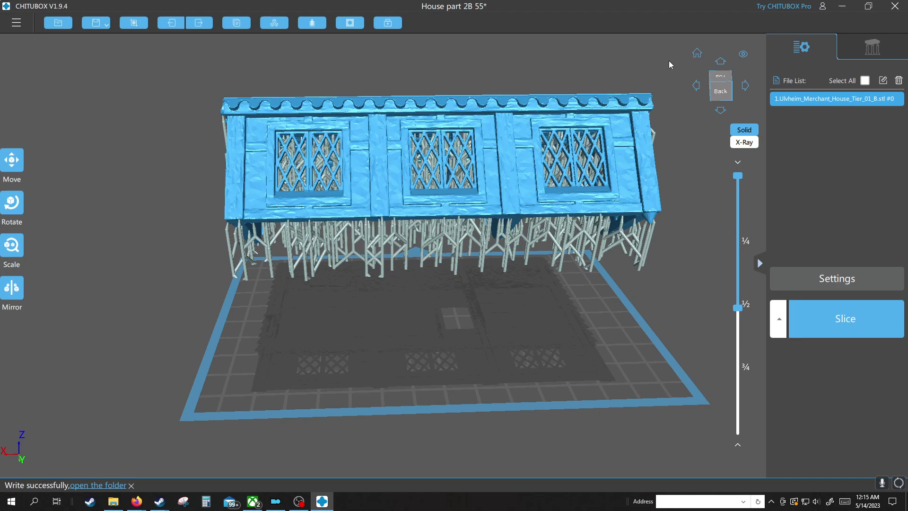
pyautogui.click(895, 5)
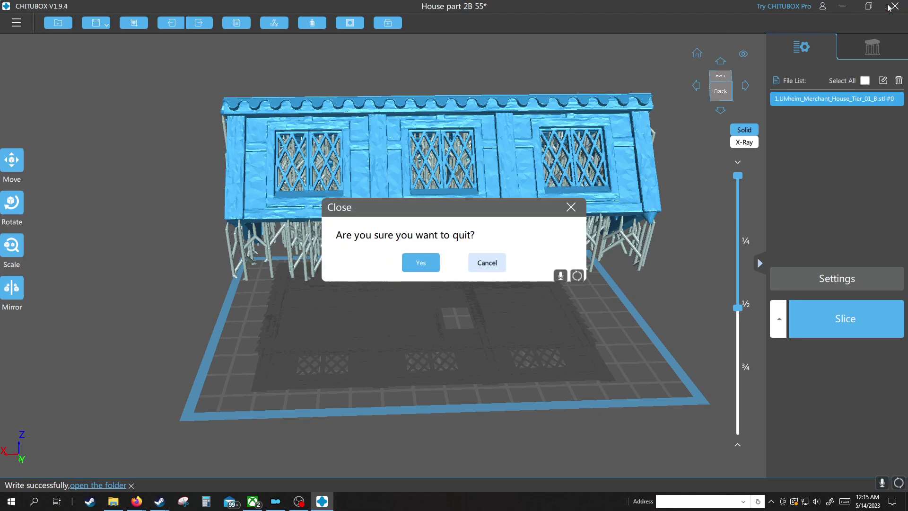
# Quit CHITUBOX and open Ulvheim_Merchant_House_Tier_01_C.stl from File Explorer
pyautogui.click(422, 263)
pyautogui.click(522, 227)
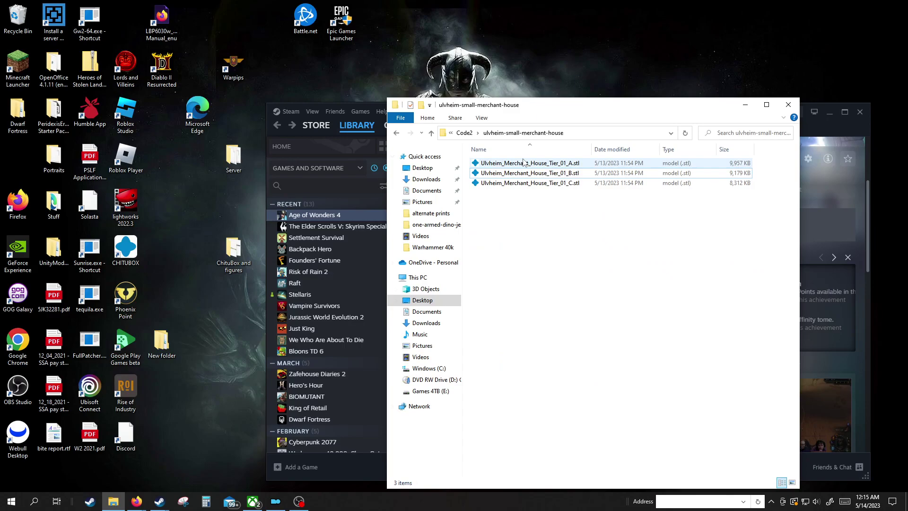
pyautogui.doubleClick(528, 184)
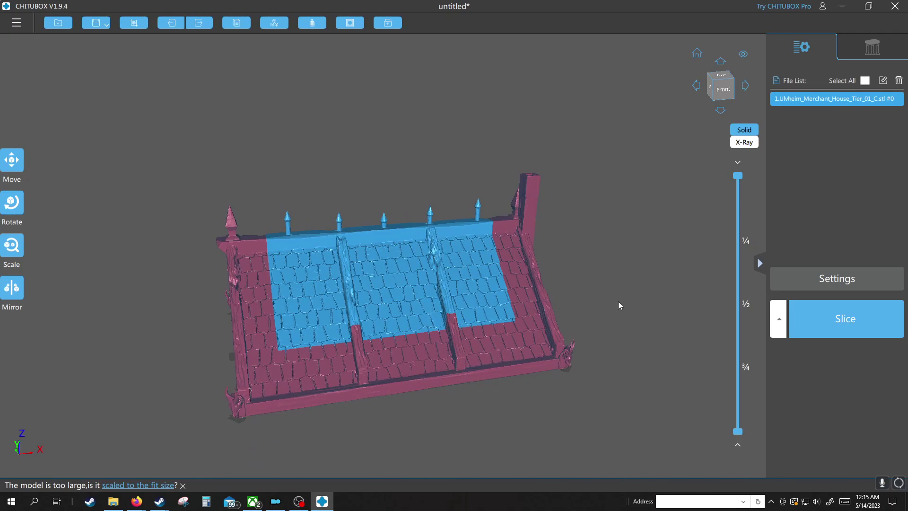
# Scale the roof part C down to 60% so it fits the plate
pyautogui.click(19, 245)
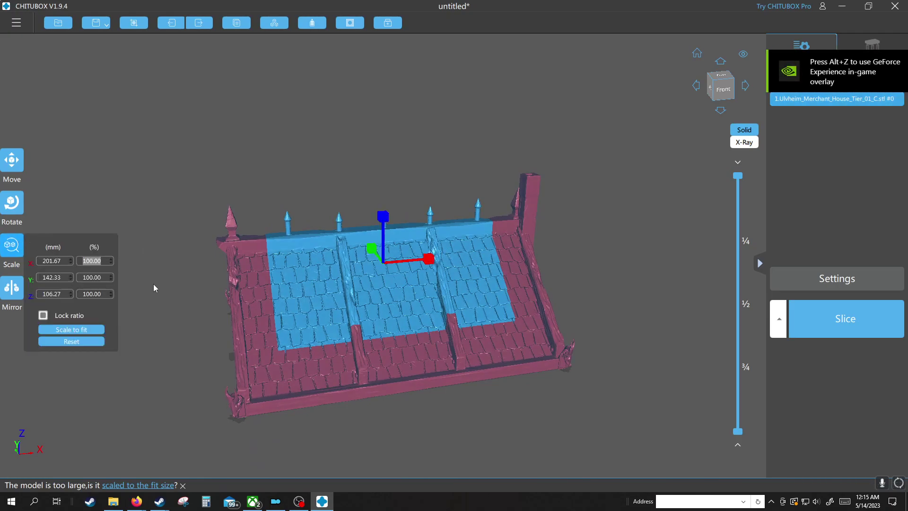
pyautogui.write('60')
pyautogui.press('Return')
pyautogui.click(430, 214)
pyautogui.moveTo(430, 214); pyautogui.dragTo(387, 203, button='right')
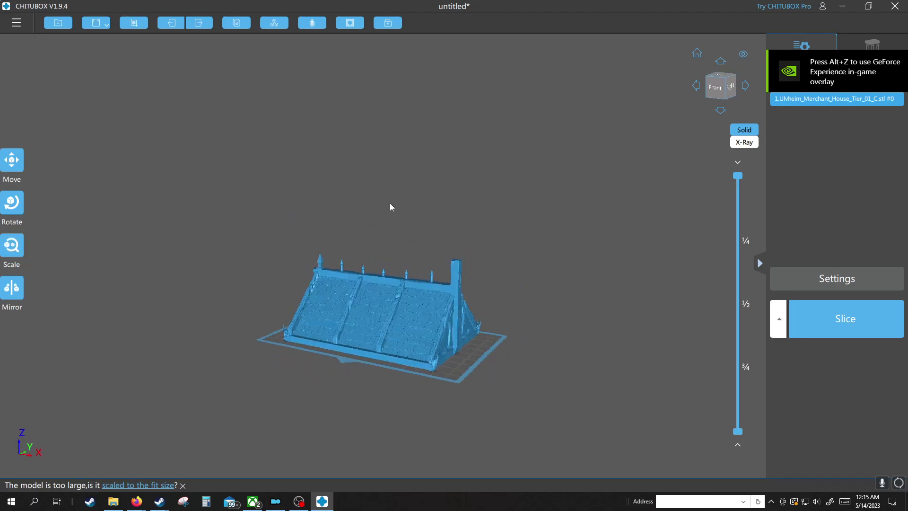
pyautogui.moveTo(332, 242); pyautogui.dragTo(383, 229, button='right')
pyautogui.moveTo(267, 222)
pyautogui.mouseDown(button='right')
pyautogui.moveTo(324, 235)
pyautogui.moveTo(244, 240)
pyautogui.moveTo(263, 239)
pyautogui.mouseUp(button='right')
# Tilt the roof to -19° about its X axis and nudge it on the plate
pyautogui.click(13, 203)
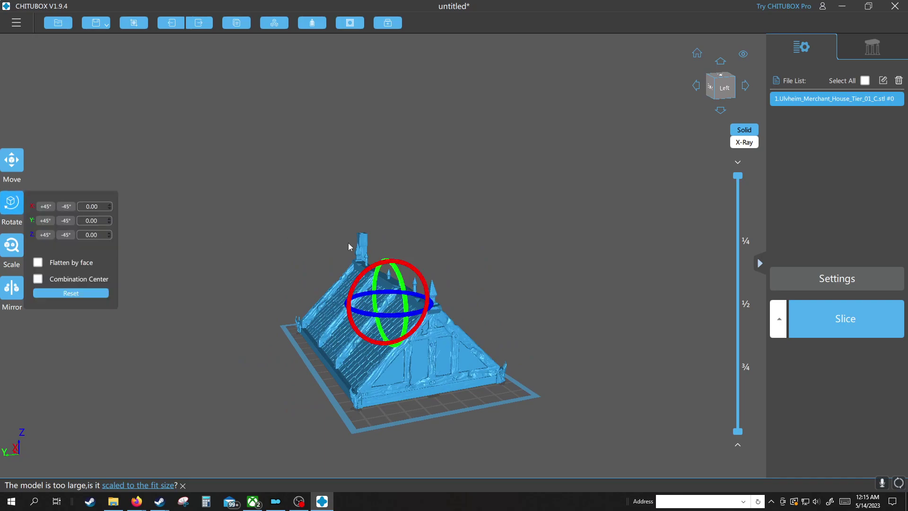
pyautogui.moveTo(419, 277); pyautogui.dragTo(418, 271)
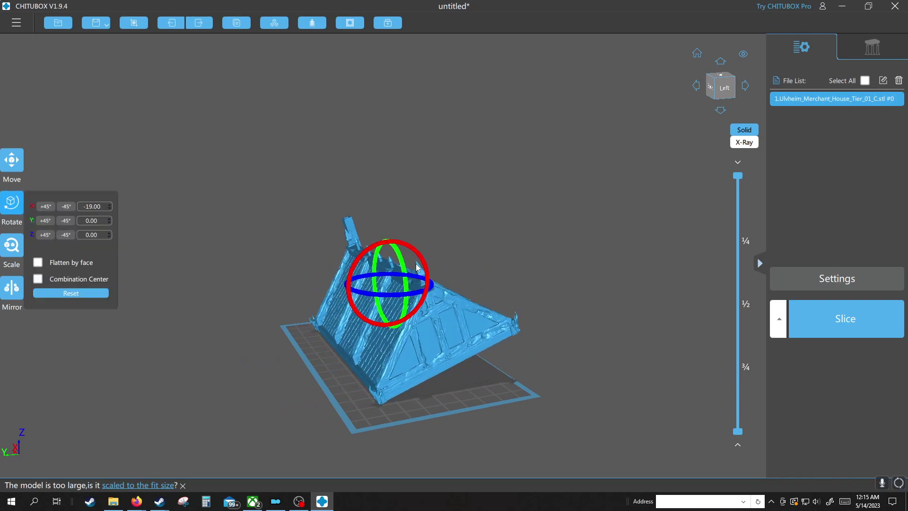
pyautogui.moveTo(620, 243); pyautogui.dragTo(595, 242, button='right')
pyautogui.click(411, 319)
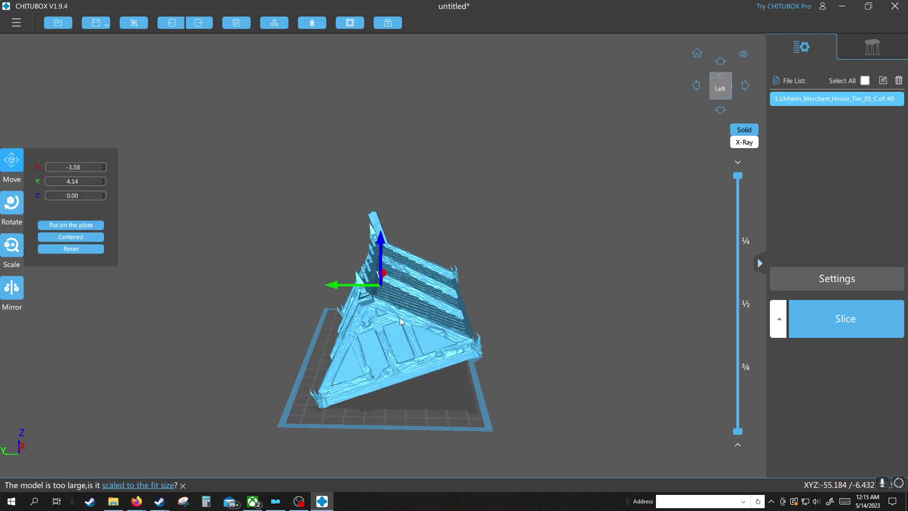
pyautogui.moveTo(411, 319); pyautogui.dragTo(393, 326)
pyautogui.click(575, 326)
pyautogui.moveTo(575, 326); pyautogui.dragTo(529, 284, button='right')
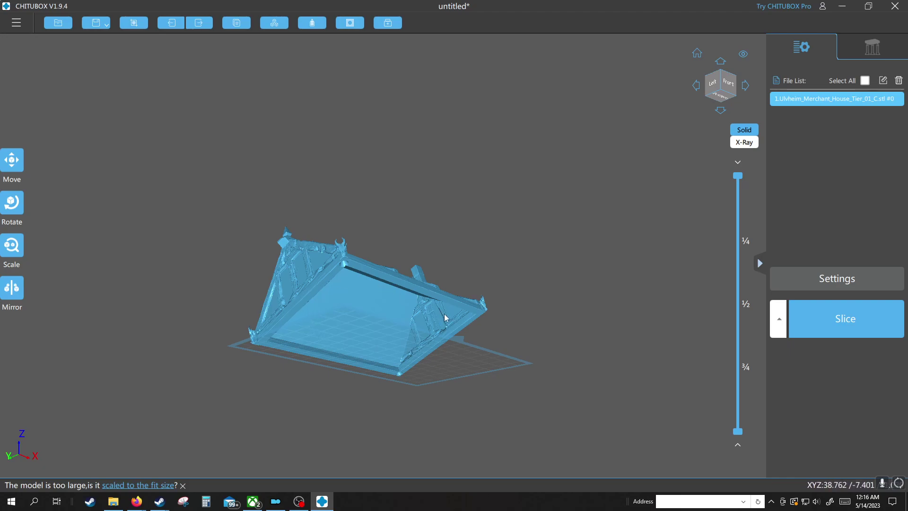
pyautogui.moveTo(349, 345); pyautogui.dragTo(426, 383, button='right')
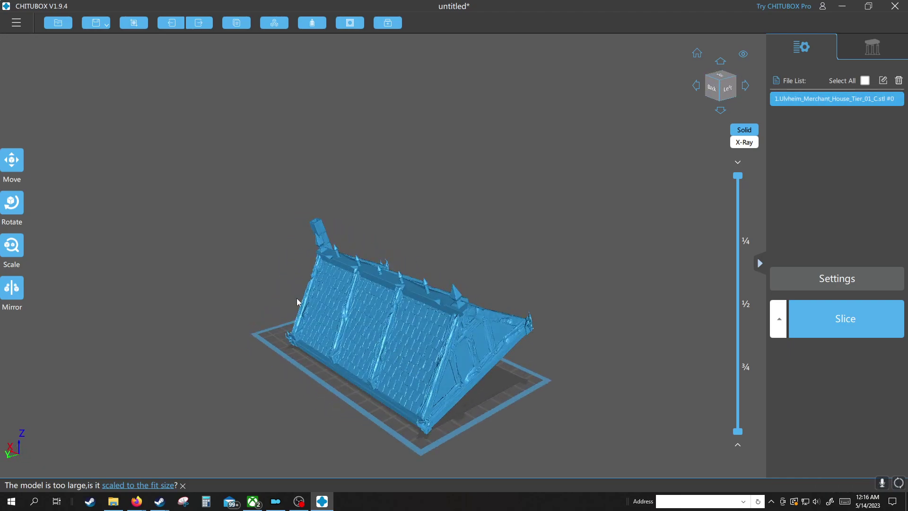
pyautogui.scroll(8, 518, 410)
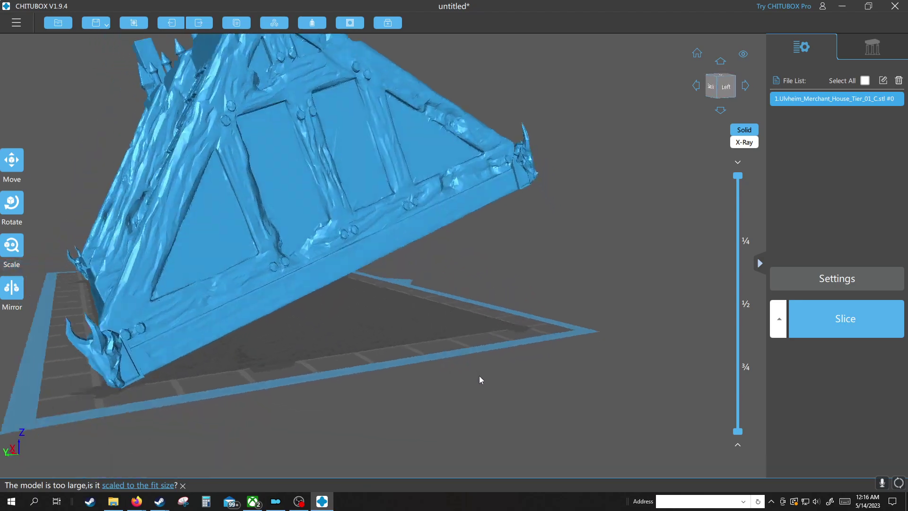
pyautogui.moveTo(480, 379); pyautogui.dragTo(453, 390, button='right')
# Add Medium-preset platform supports under the tilted roof part C
pyautogui.click(873, 47)
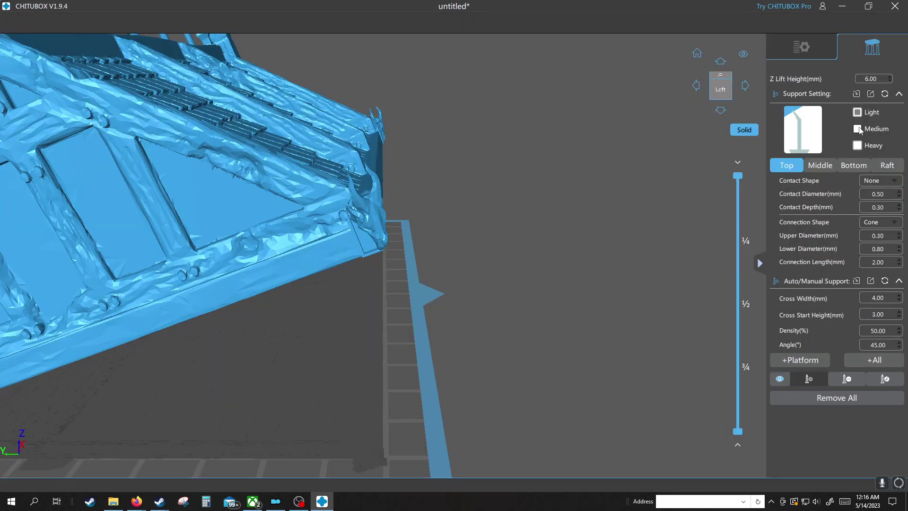
pyautogui.click(857, 128)
pyautogui.click(804, 360)
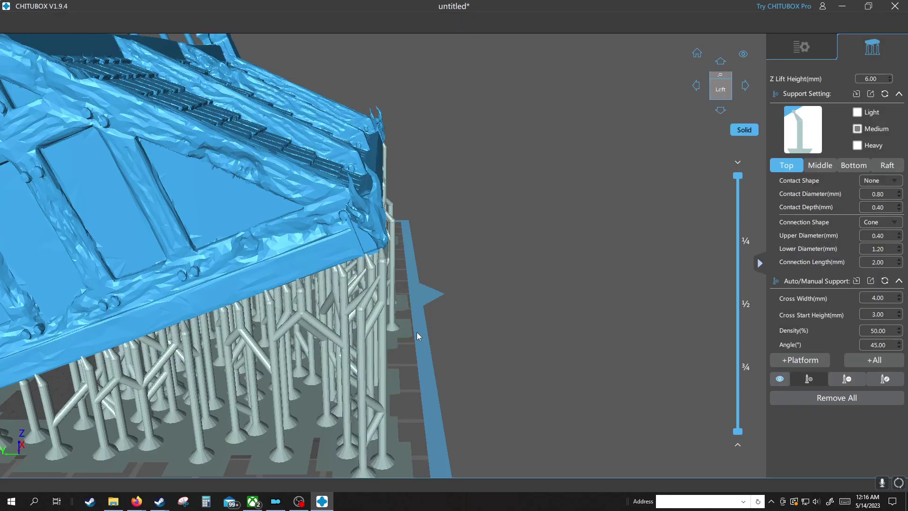
pyautogui.moveTo(416, 332); pyautogui.dragTo(415, 268)
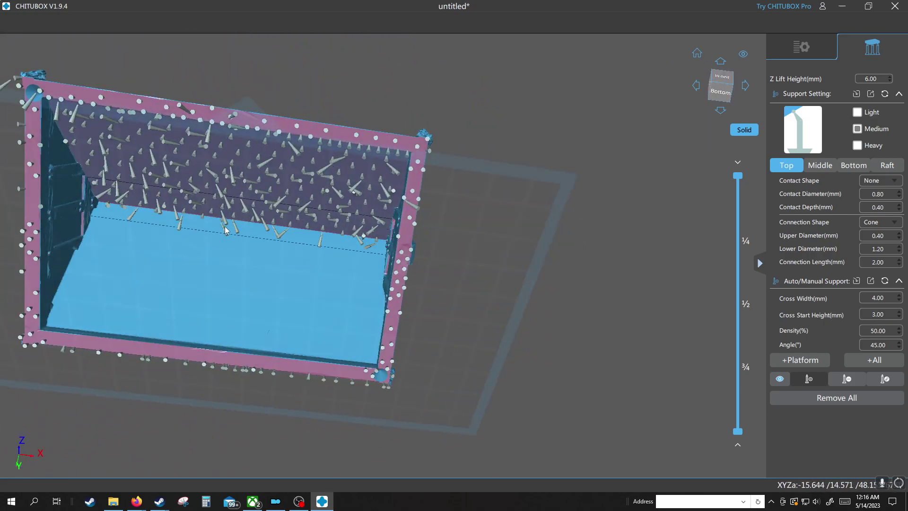
pyautogui.moveTo(251, 232); pyautogui.dragTo(187, 307)
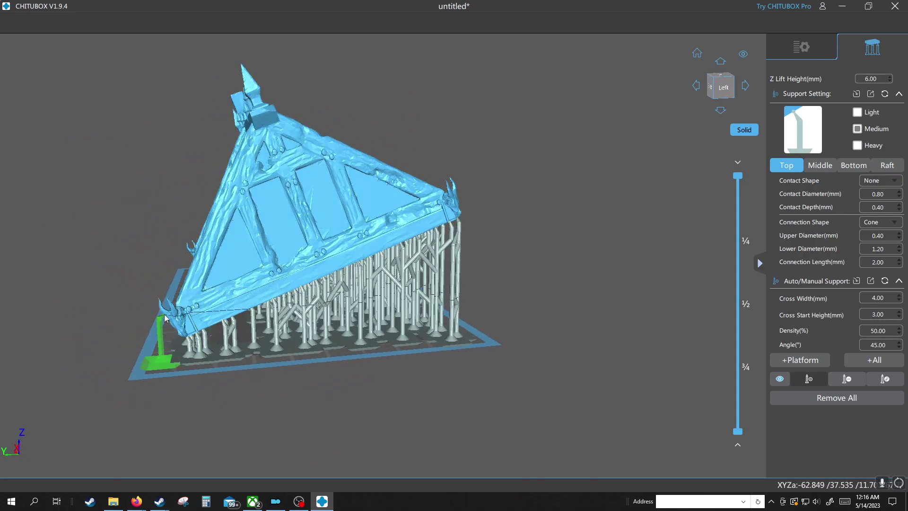
pyautogui.moveTo(379, 356); pyautogui.dragTo(458, 260)
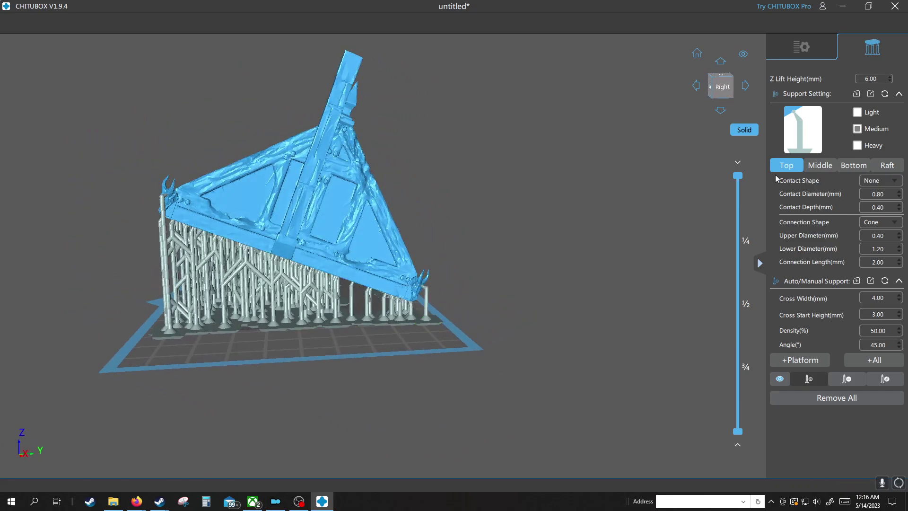
# Slice the roof into 1518 layers (57.66 ml, 3h42m55s) and run Detect Islands
pyautogui.click(799, 54)
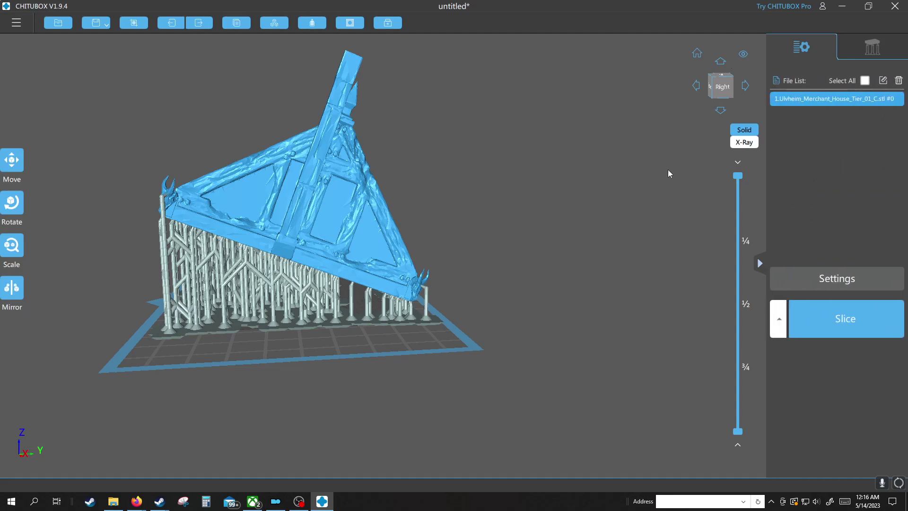
pyautogui.click(830, 318)
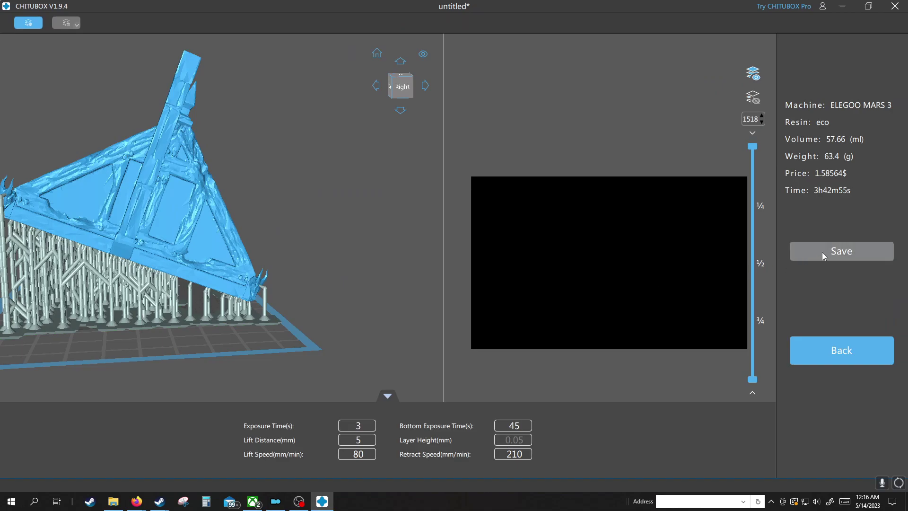
pyautogui.click(822, 252)
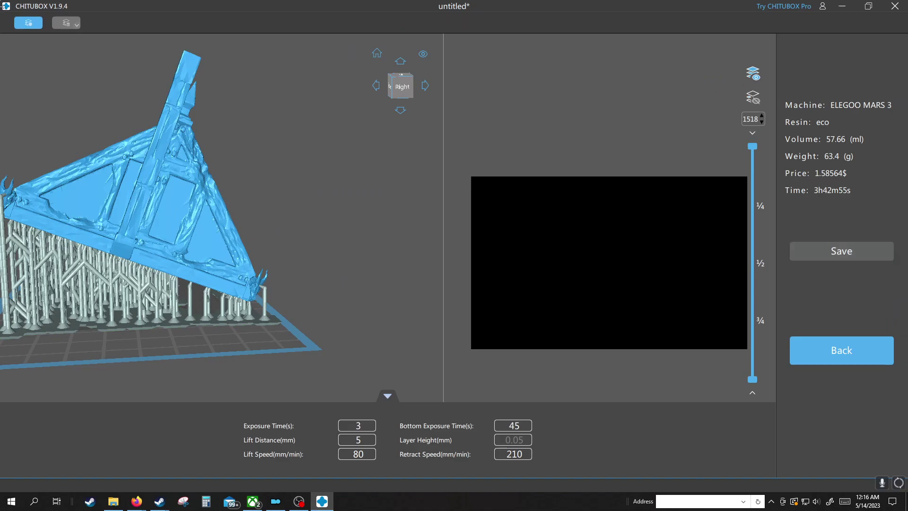
pyautogui.click(29, 19)
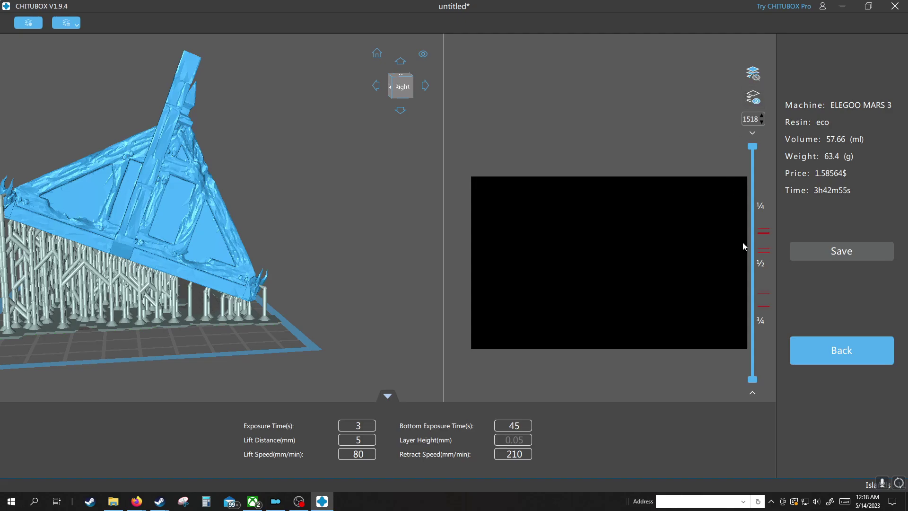
# Step the layer preview down to around layers 973–954 and inspect the roof from above
pyautogui.moveTo(751, 167); pyautogui.dragTo(756, 235)
pyautogui.moveTo(360, 264)
pyautogui.mouseDown()
pyautogui.moveTo(305, 267)
pyautogui.moveTo(355, 275)
pyautogui.moveTo(334, 287)
pyautogui.moveTo(283, 264)
pyautogui.moveTo(290, 148)
pyautogui.moveTo(355, 251)
pyautogui.mouseUp()
pyautogui.scroll(5, 173, 306)
pyautogui.scroll(-6, 192, 303)
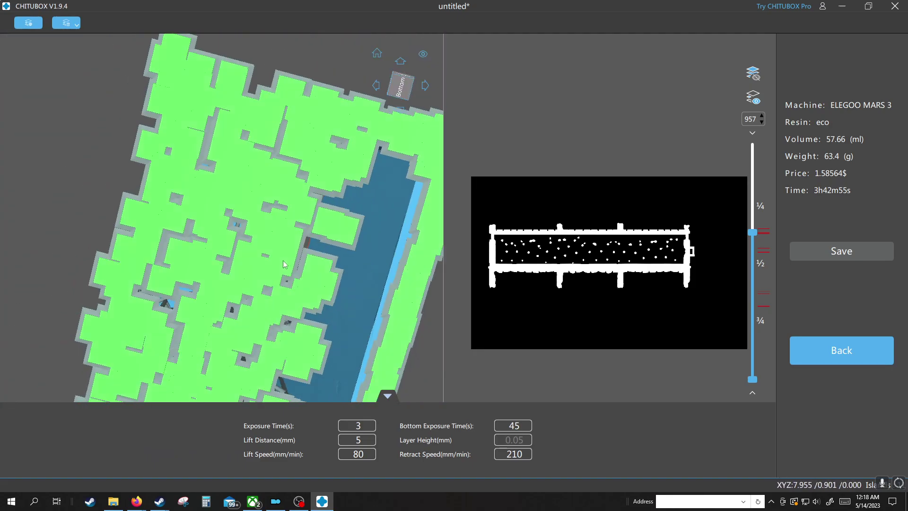
pyautogui.moveTo(284, 264); pyautogui.dragTo(321, 142)
pyautogui.moveTo(753, 232); pyautogui.dragTo(757, 220)
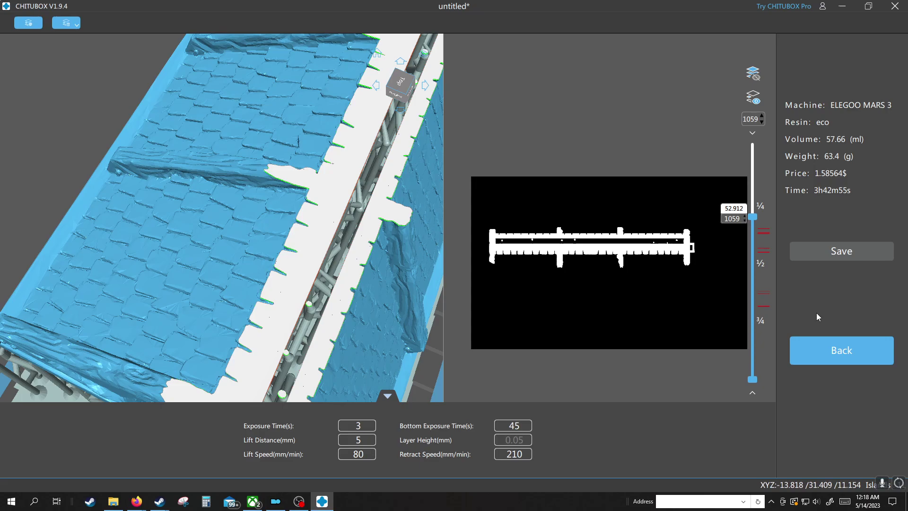
# Save the sliced roof into the alternate prints folder, replacing the default file name with House part 3C 55.ctb
pyautogui.click(841, 251)
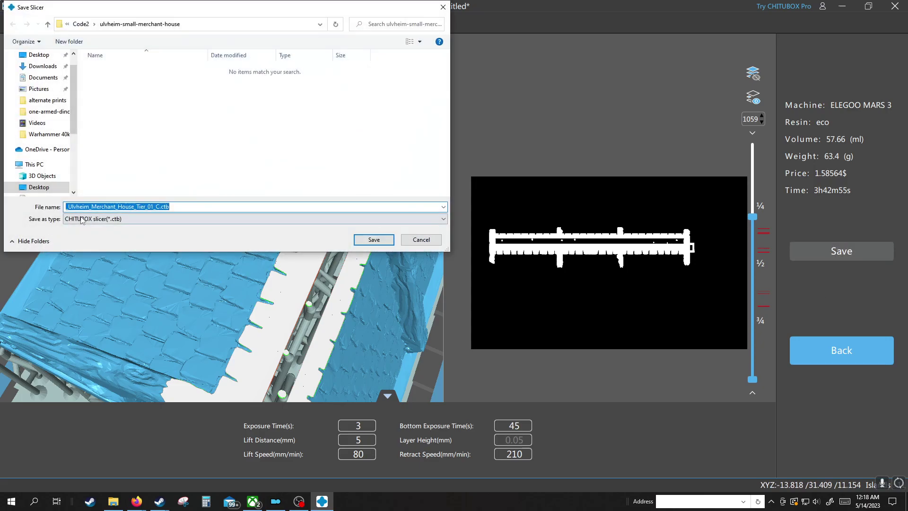
pyautogui.click(47, 100)
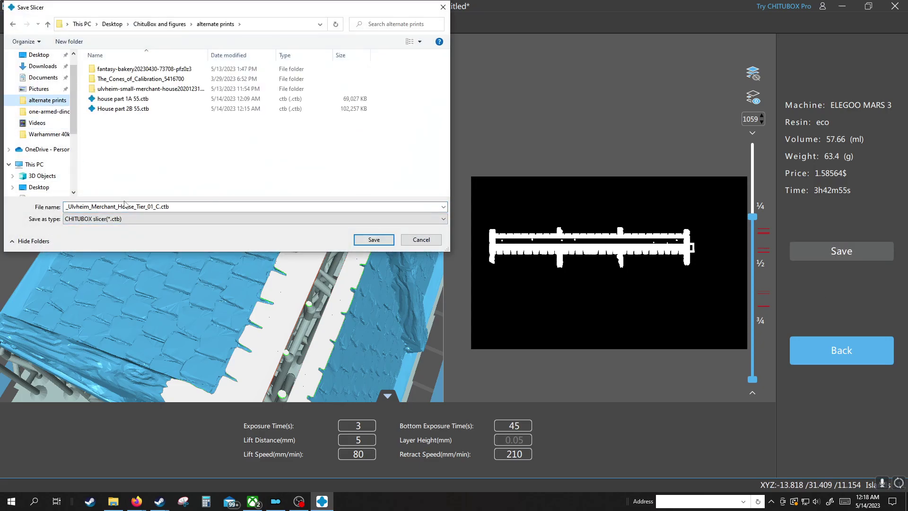
pyautogui.click(152, 207)
pyautogui.doubleClick(152, 206)
pyautogui.moveTo(160, 206); pyautogui.dragTo(79, 208)
pyautogui.write('House part 3C 55')
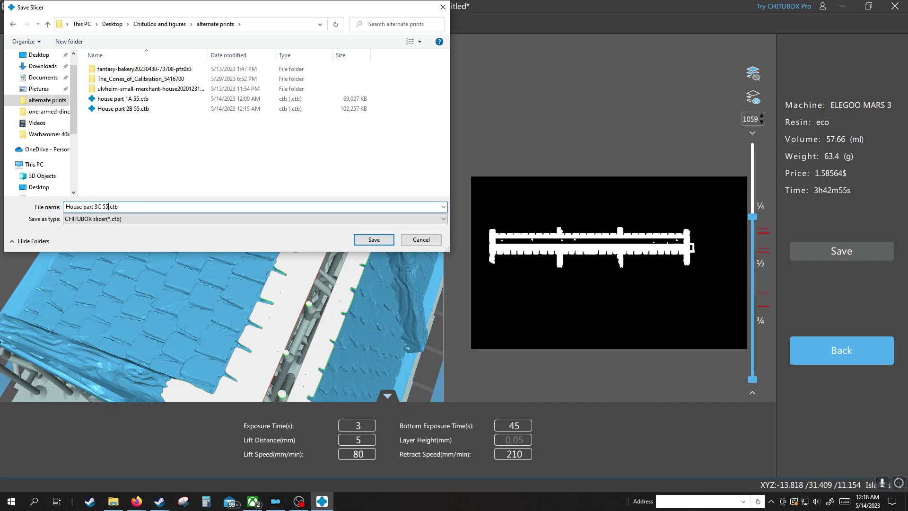
pyautogui.press('Return')
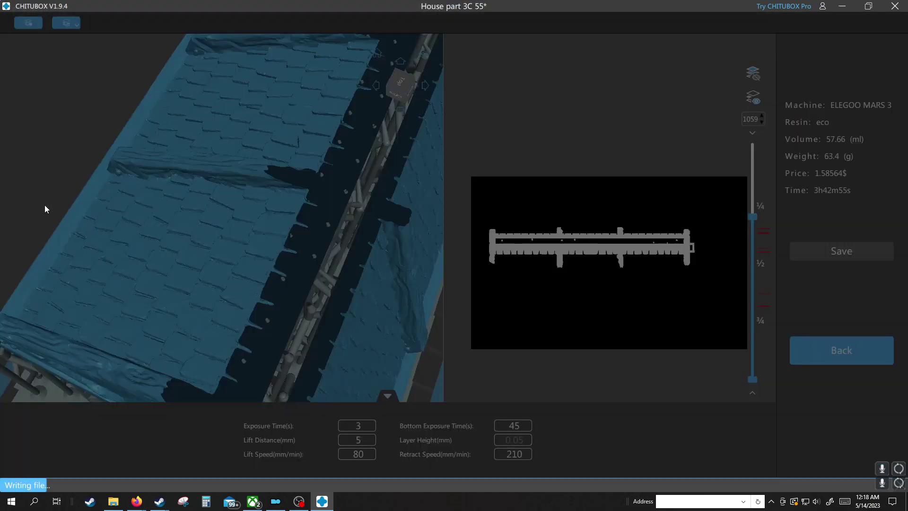